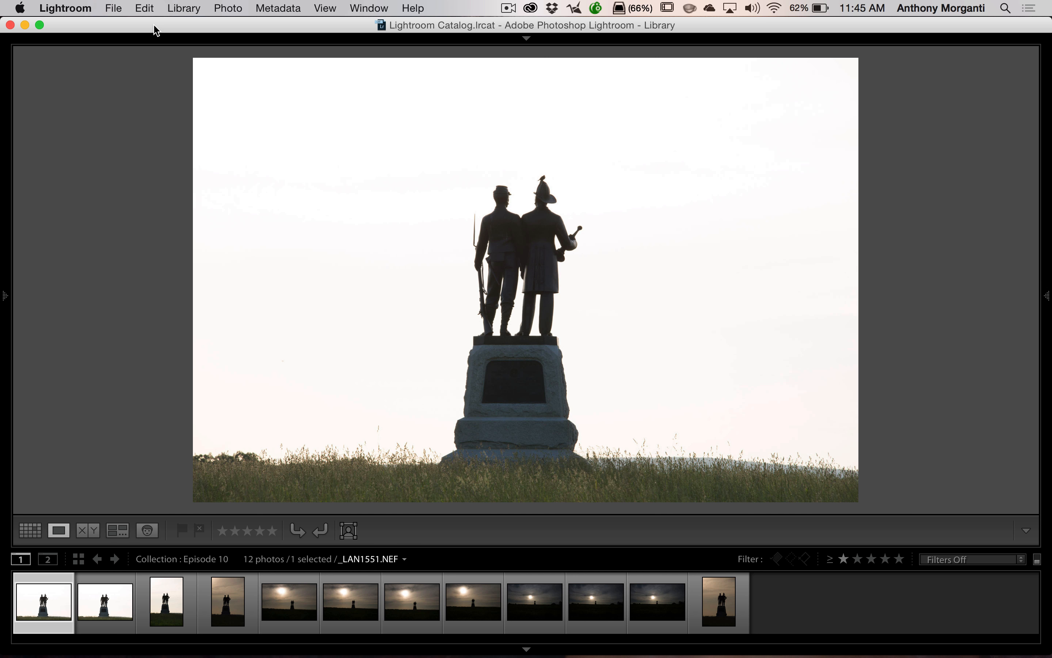
Reveal the module picker, visit the Develop module and return to Library, hiding the picker again.
left_click(526, 38)
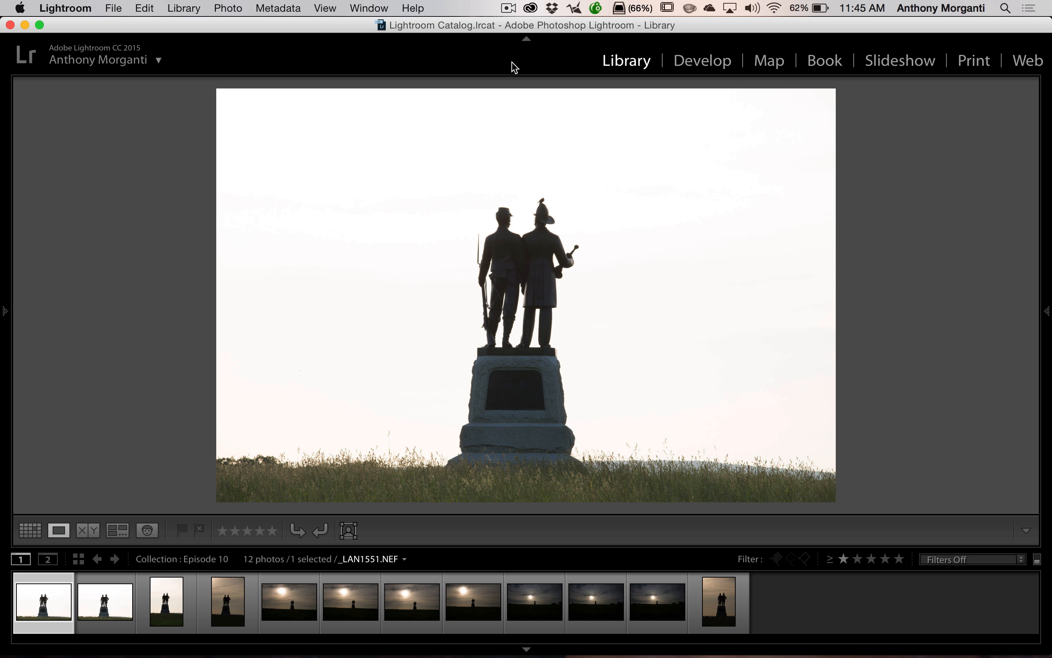
left_click(698, 61)
left_click(633, 60)
left_click(526, 40)
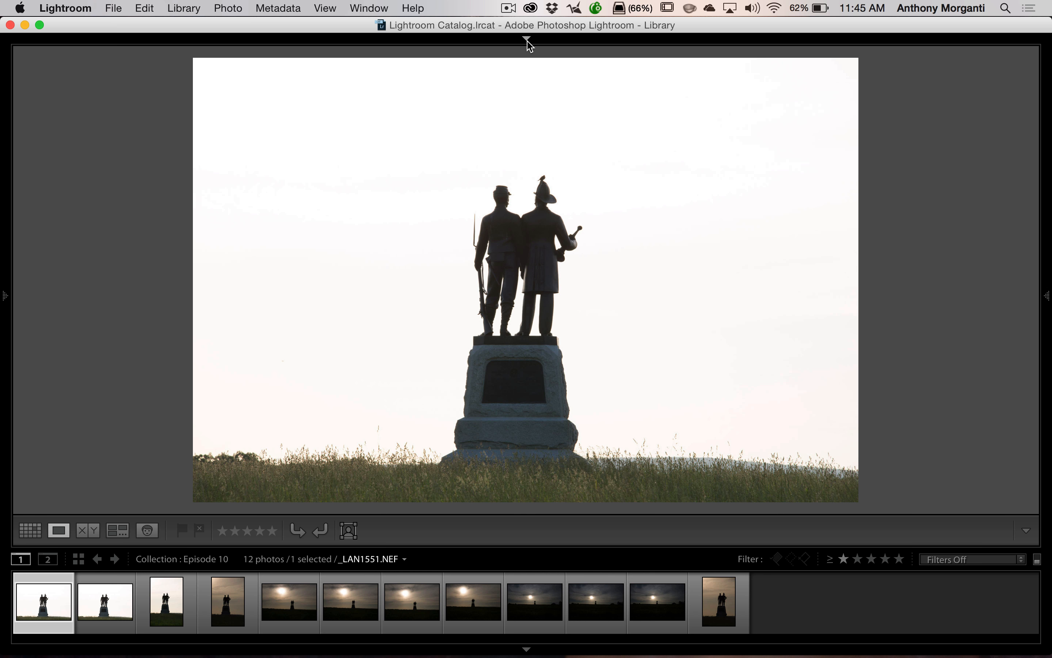
View the photo in the Develop module and the collection in Grid view, ending in Loupe view of _LAN1551.NEF.
key("d")
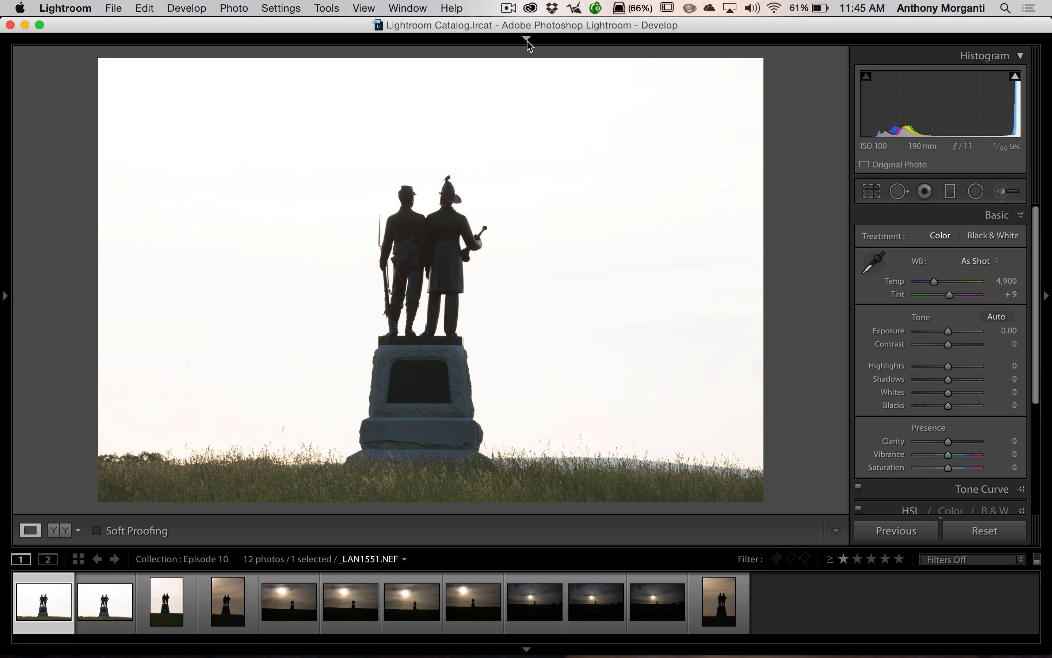
key("g")
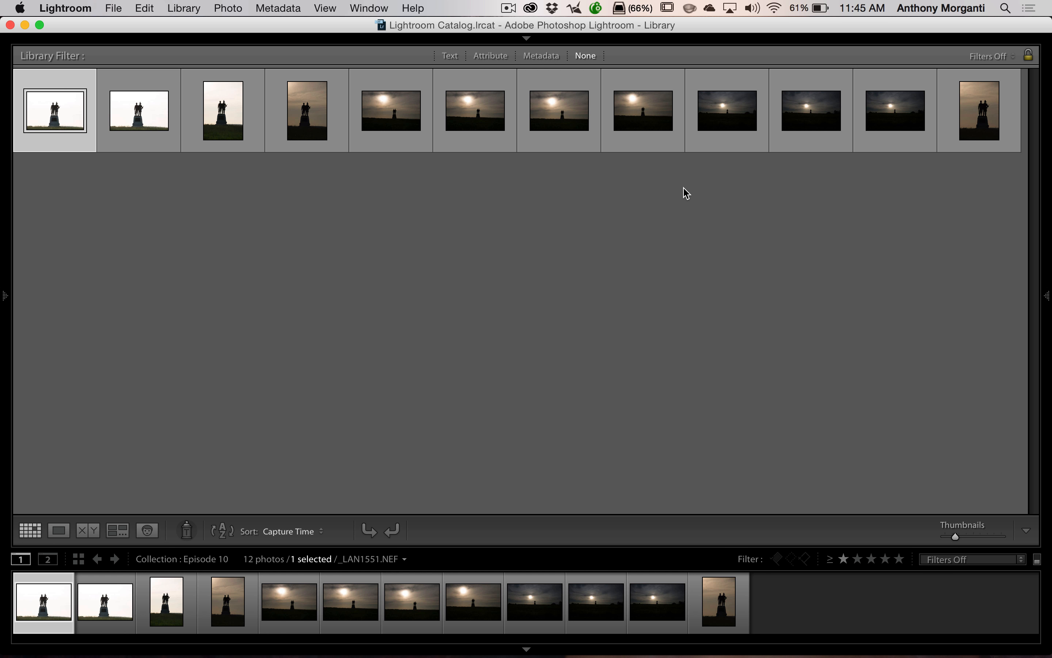
key("e")
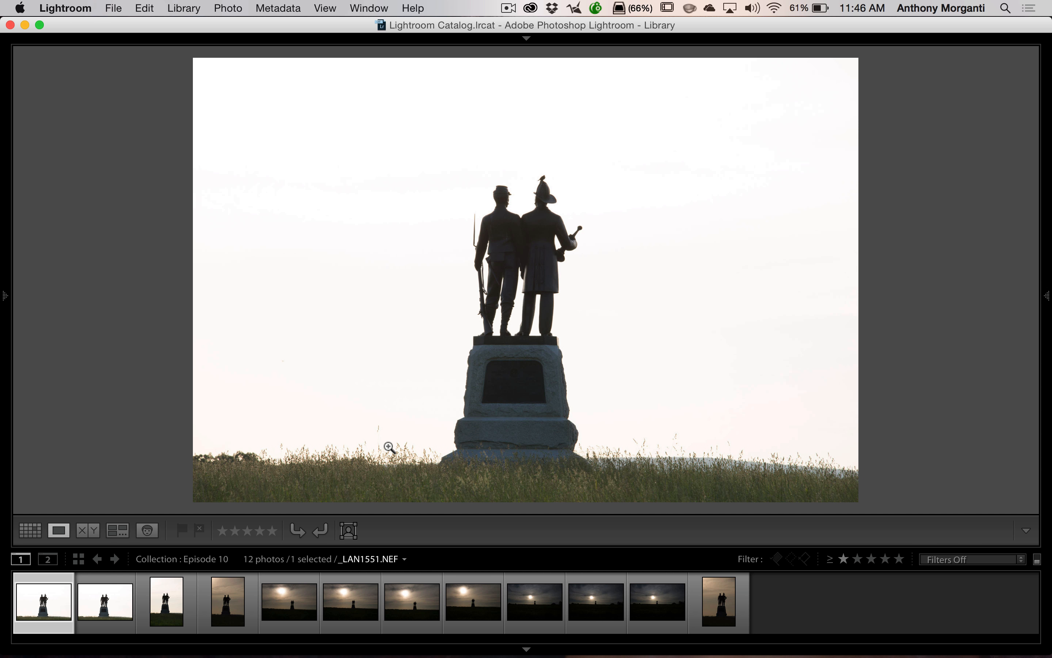
Browse forward through the photos to _LAN1554.NEF and return to _LAN1551.NEF.
key("Right")
key("Right")
key("Right")
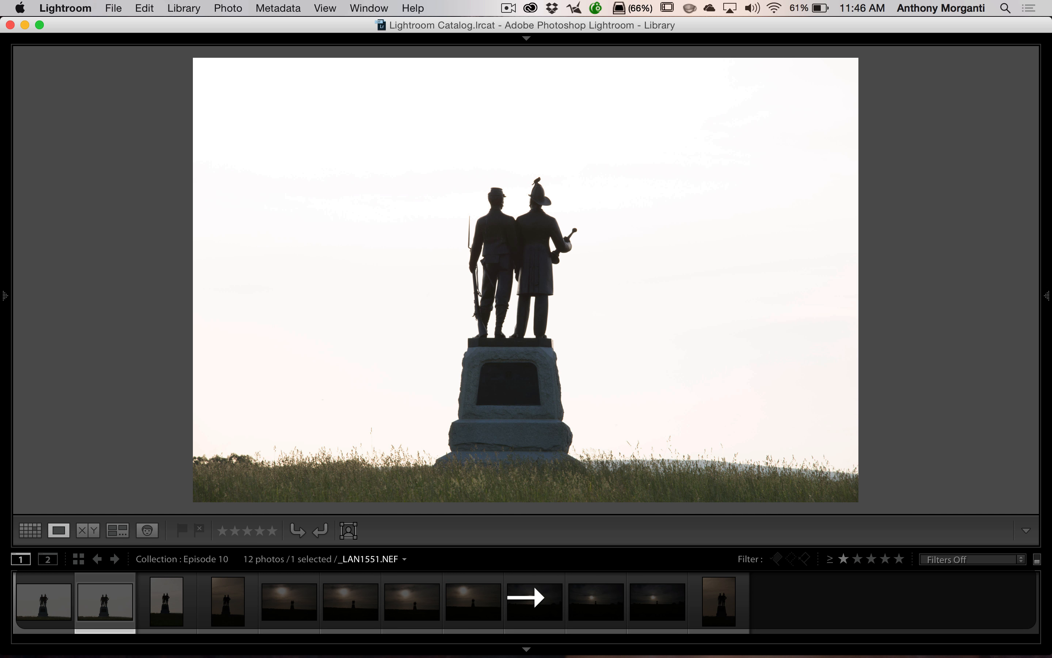
key("Right")
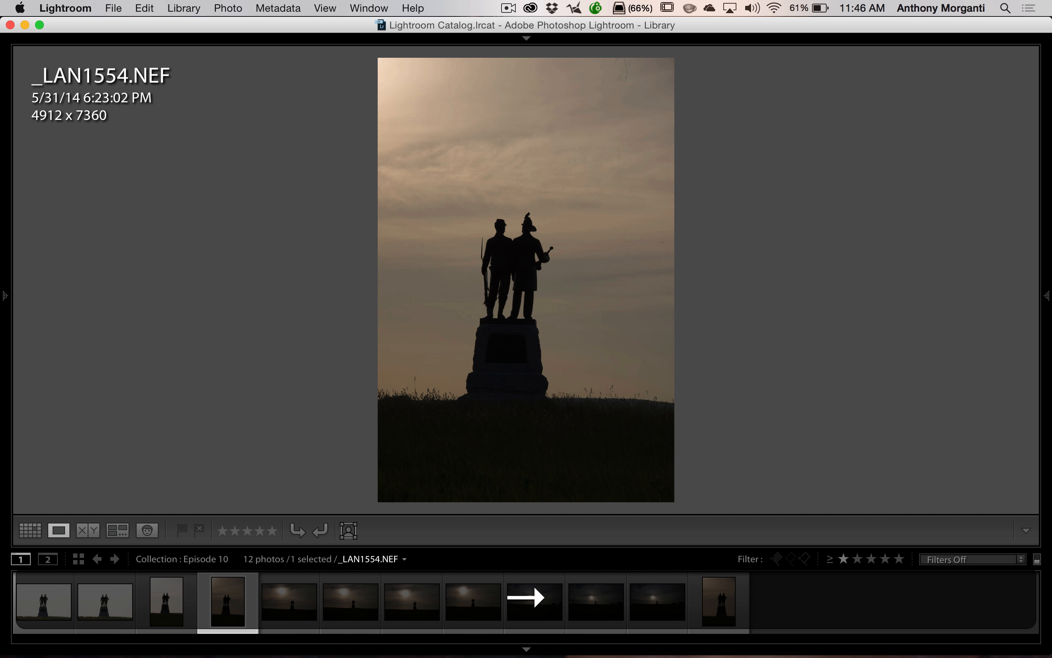
key("Left")
key("Left")
key("Left")
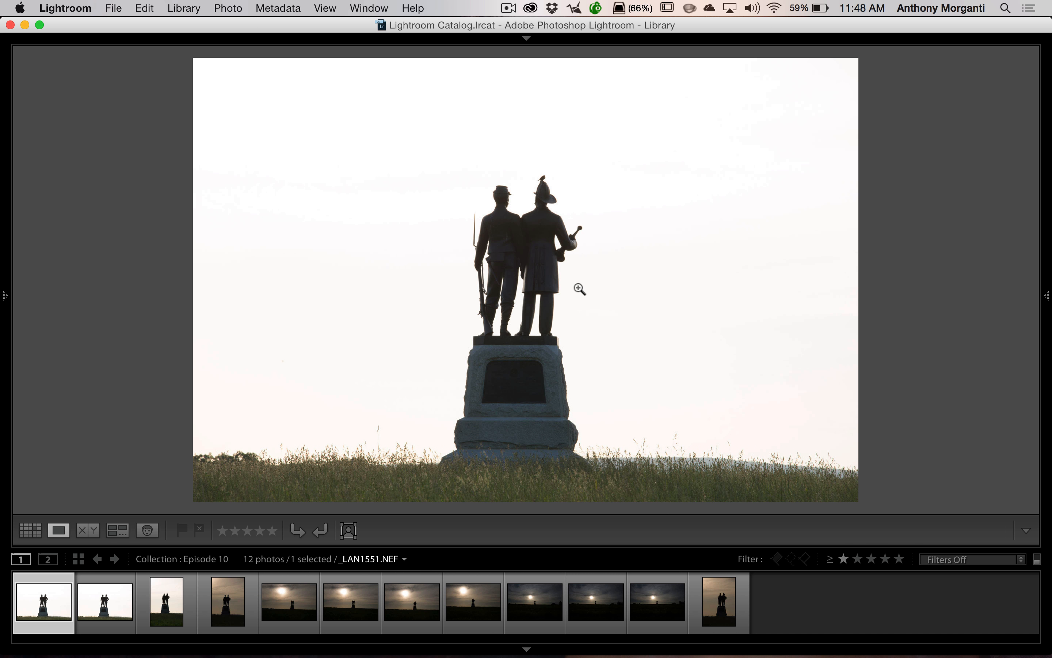
Reject _LAN1551.NEF, check its reject flag, and move on to _LAN1552.NEF.
key("x")
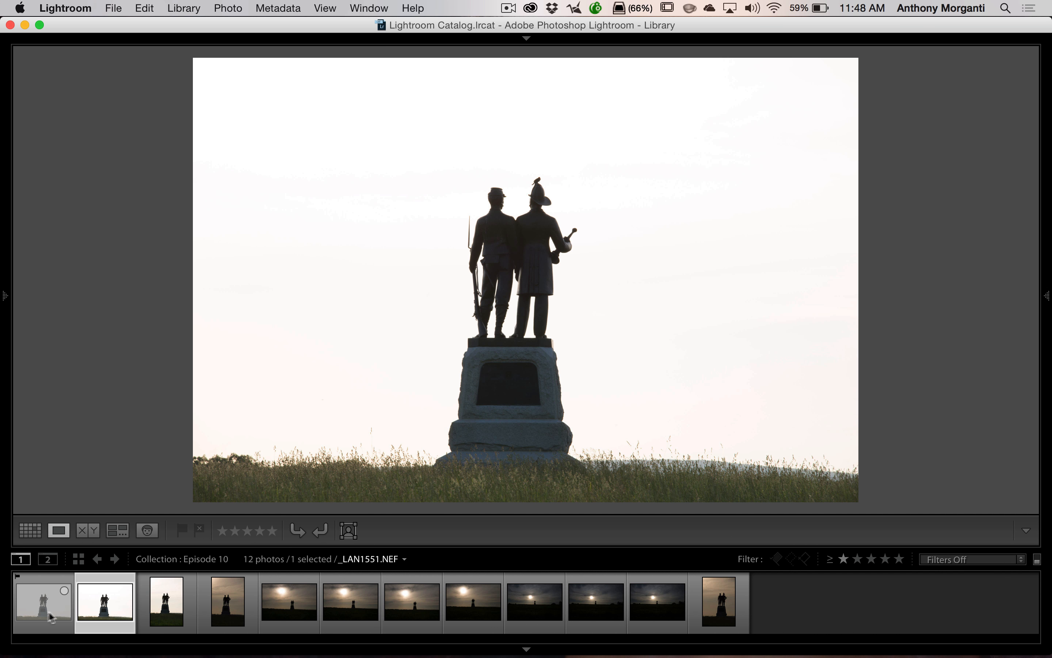
left_click(34, 601)
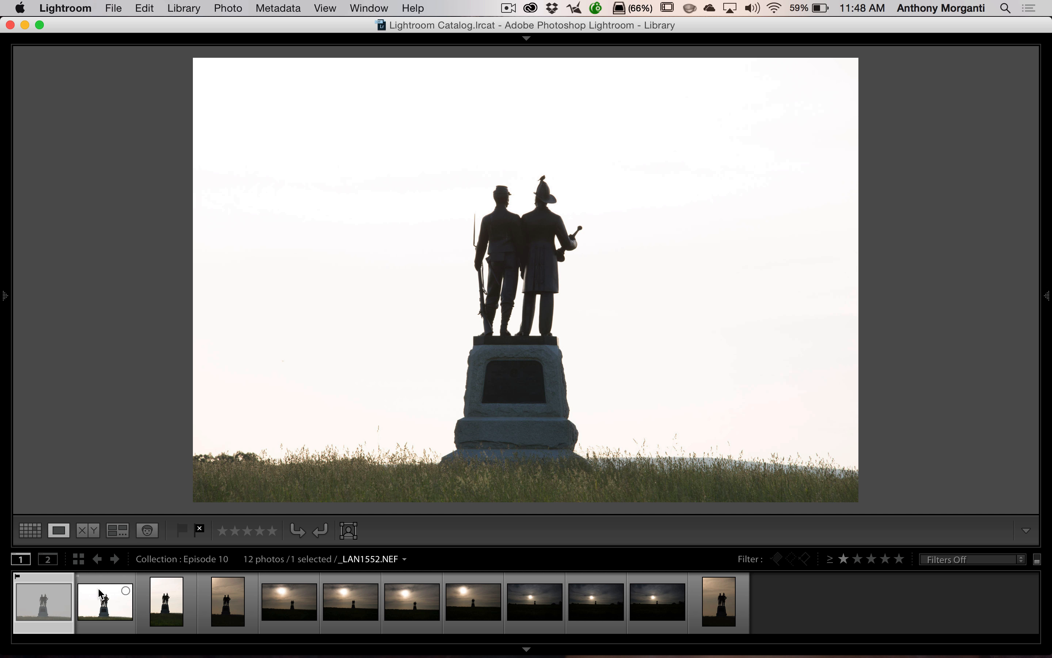
left_click(100, 606)
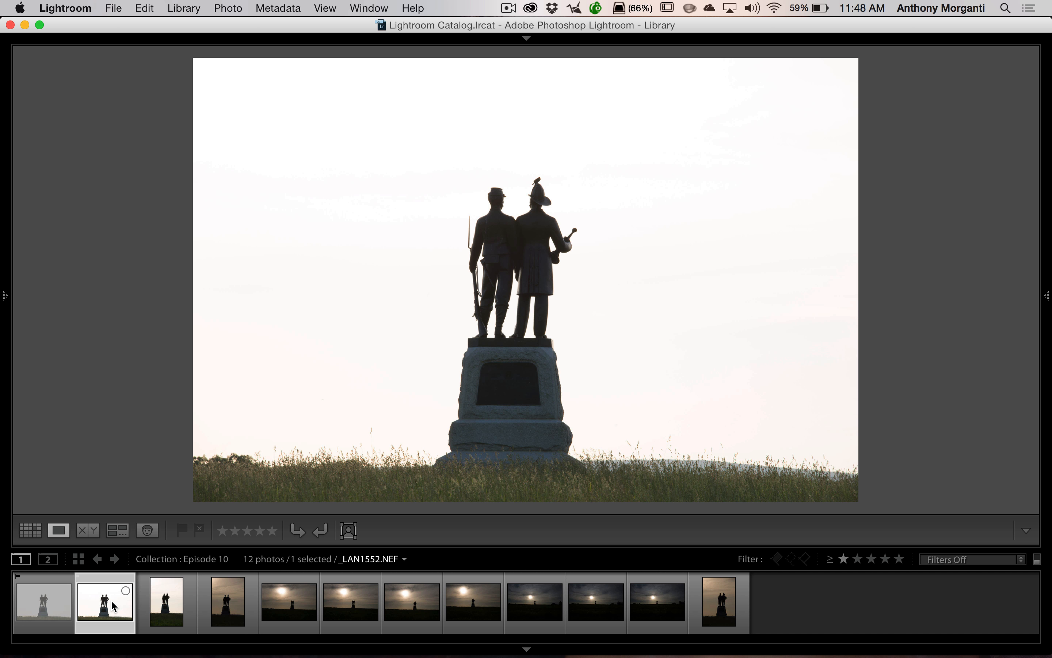
Turn off Auto Advance and flag _LAN1552.NEF as rejected.
left_click(228, 8)
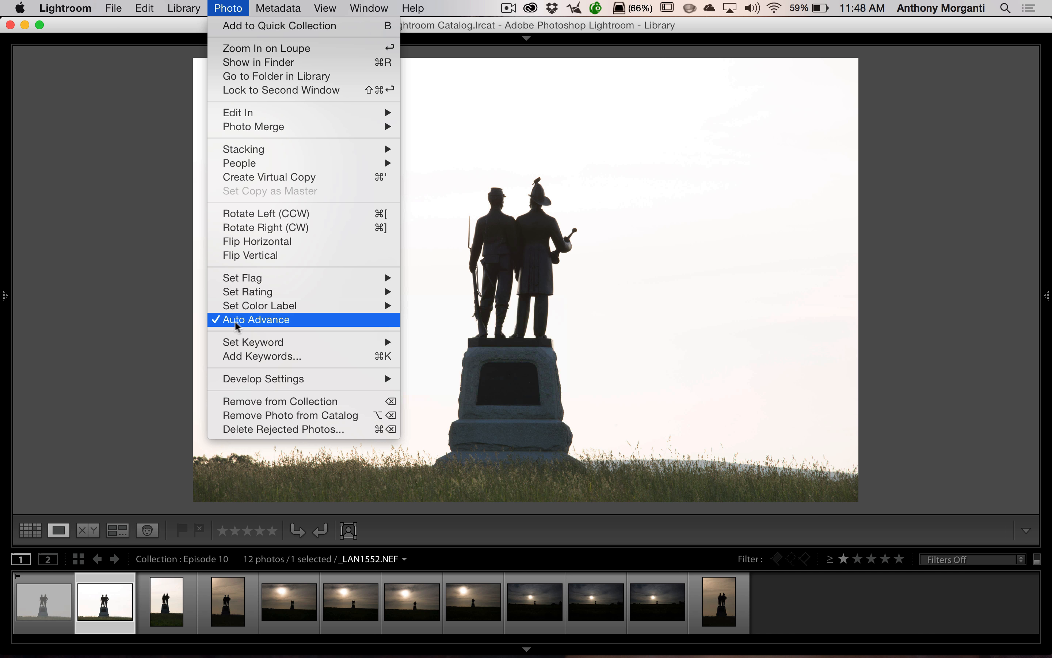
left_click(256, 322)
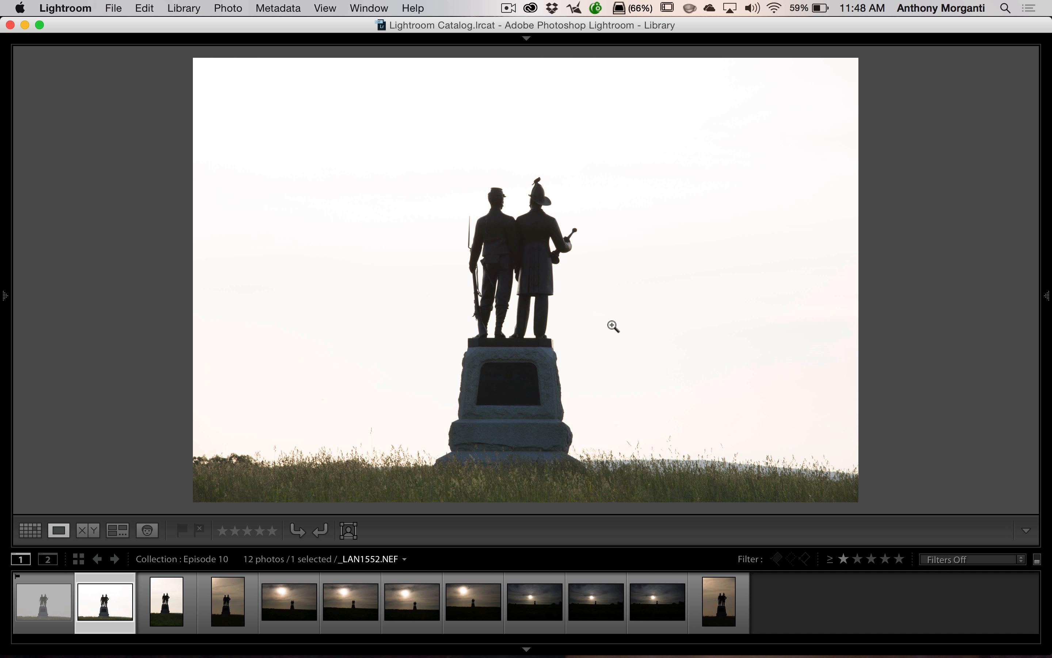
key("x")
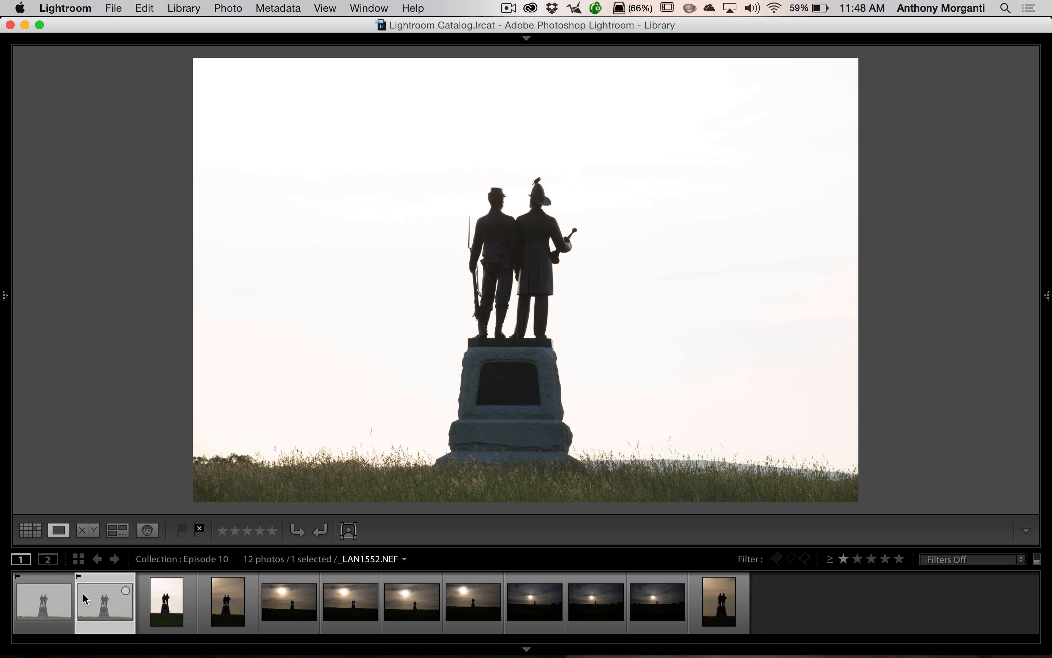
Turn Auto Advance back on and flag _LAN1552.NEF and _LAN1553.NEF as rejected.
left_click(182, 10)
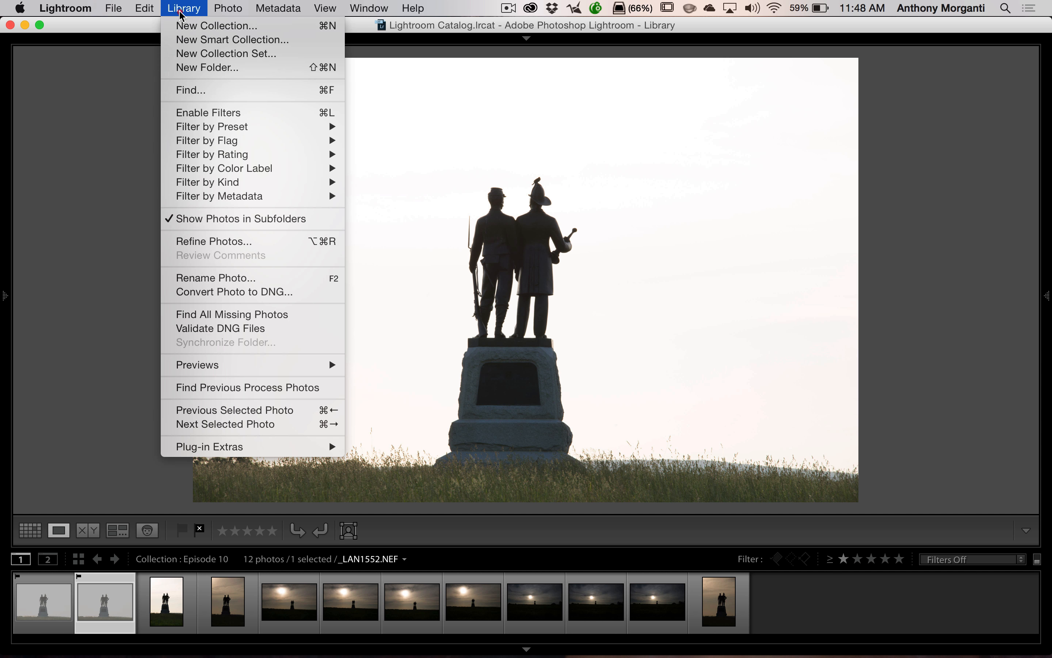
mouse_move(228, 9)
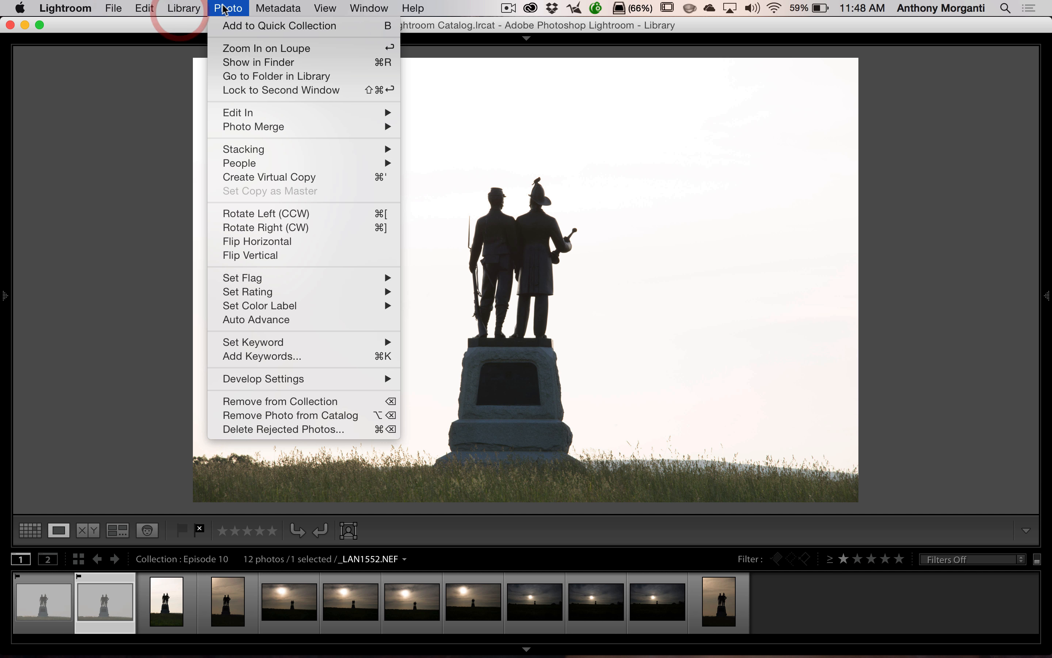
left_click(239, 320)
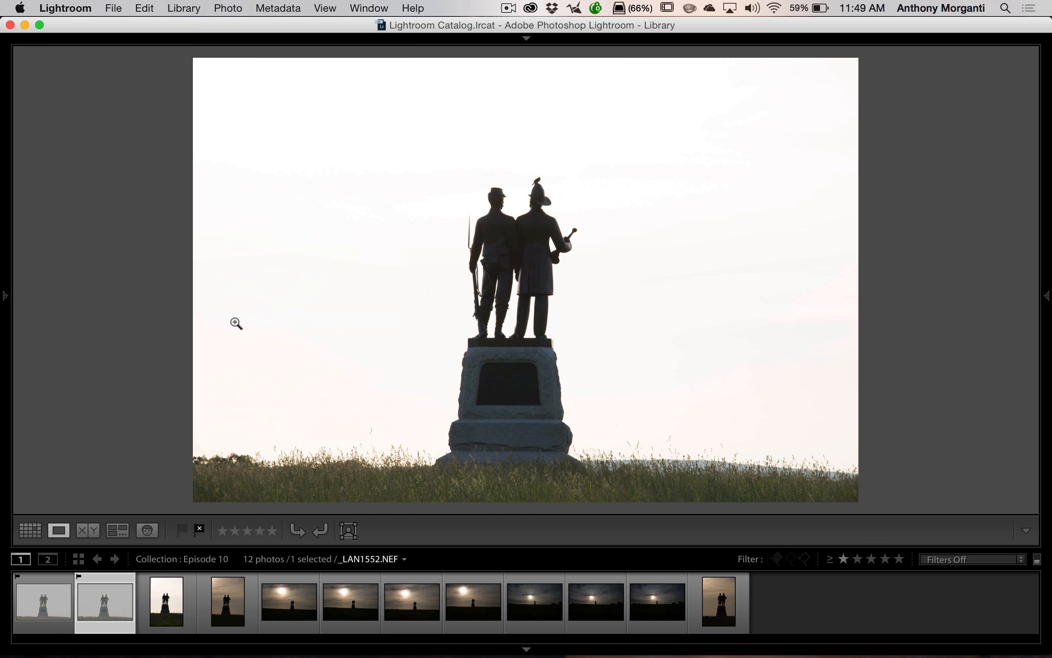
key("x")
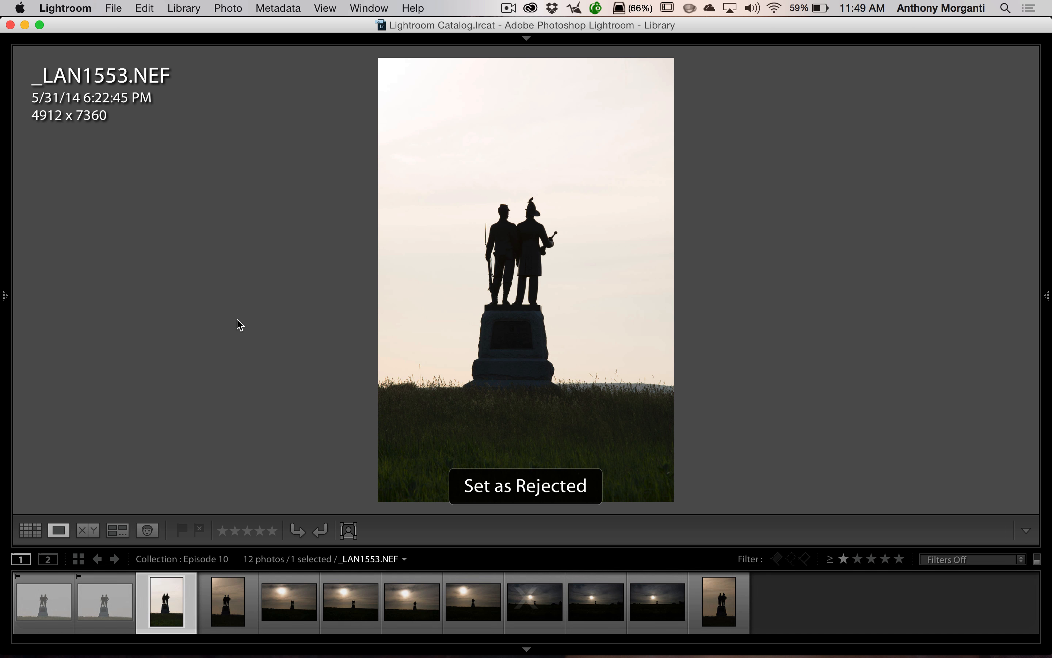
key("x")
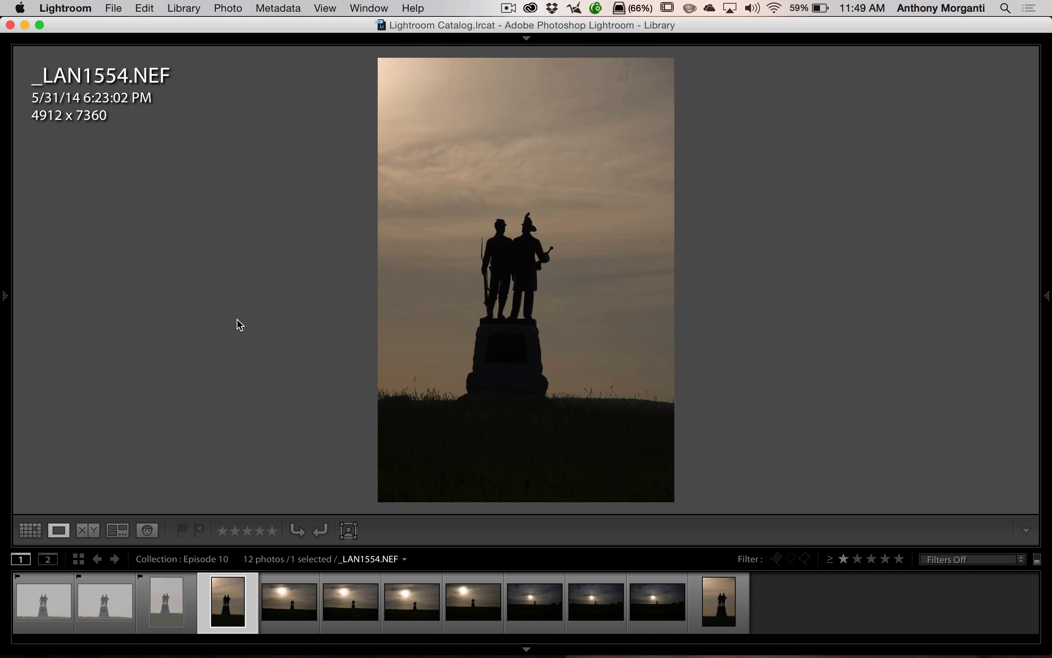
Flag _LAN1554.NEF as a pick, check its flag, and move on to _LAN1555.NEF.
key("p")
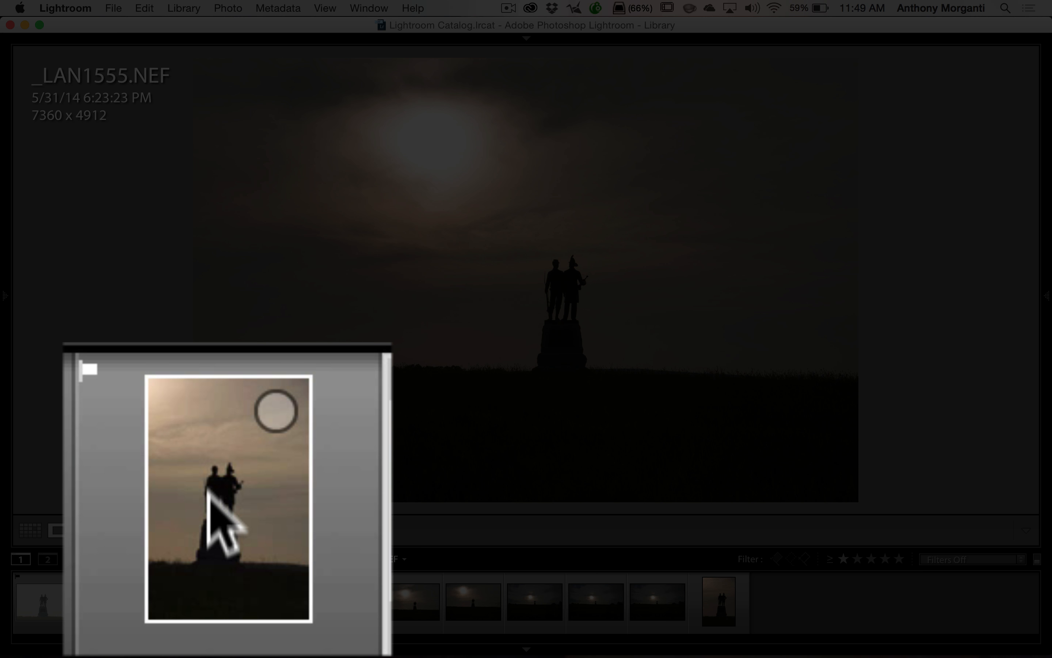
left_click(224, 600)
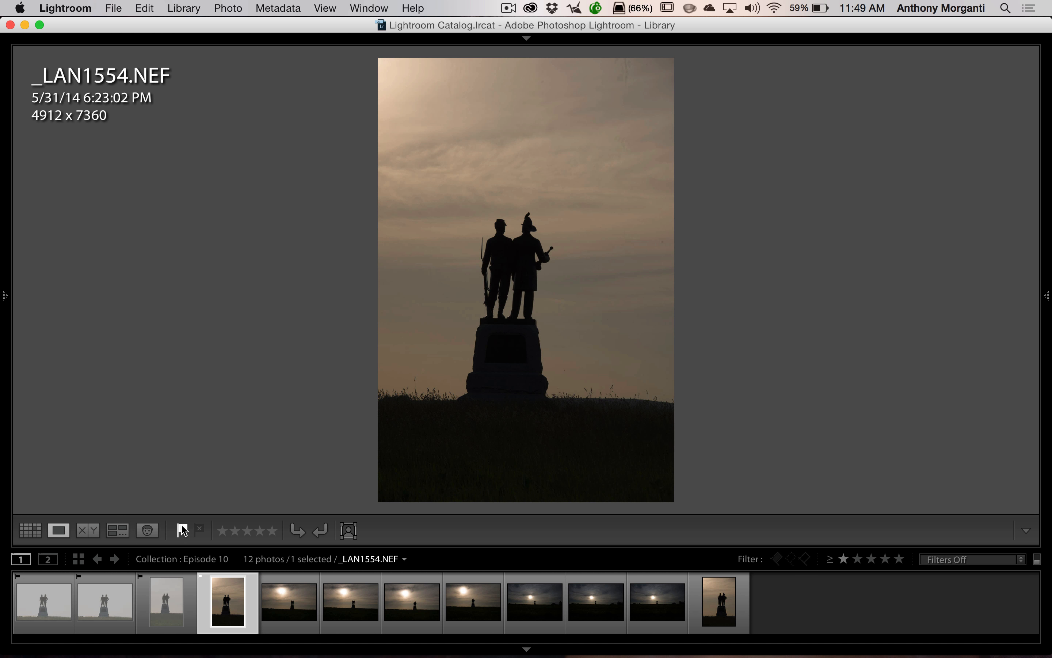
left_click(182, 530)
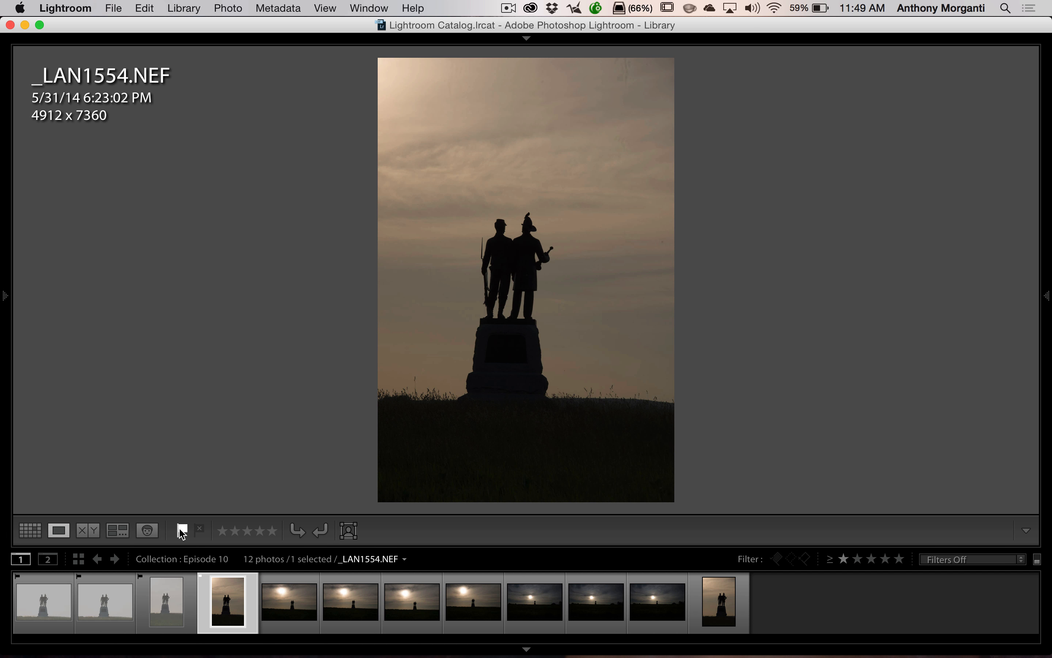
left_click(289, 612)
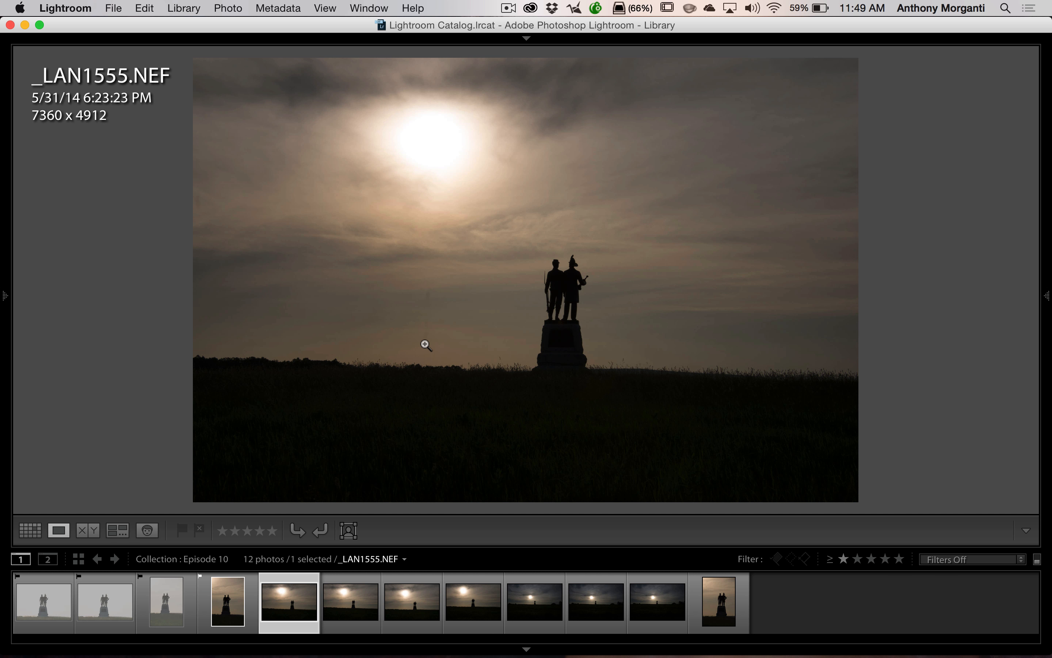
Reject _LAN1555.NEF, mark _LAN1556.NEF as unflagged, and go back to clear the reject flag on _LAN1555.NEF.
key("x")
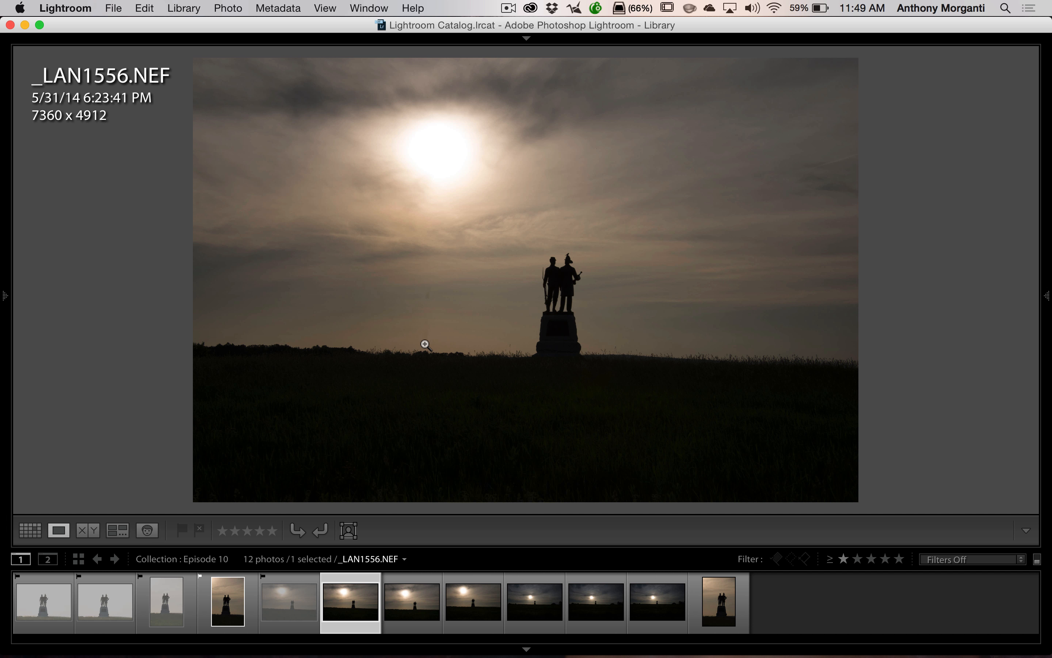
key("u")
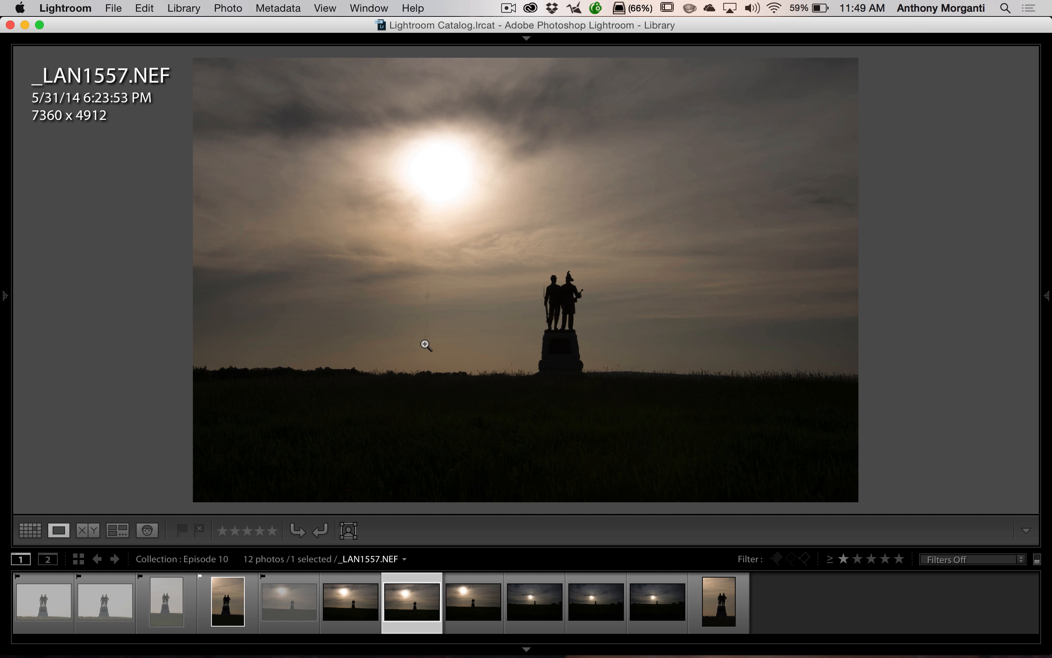
left_click(273, 601)
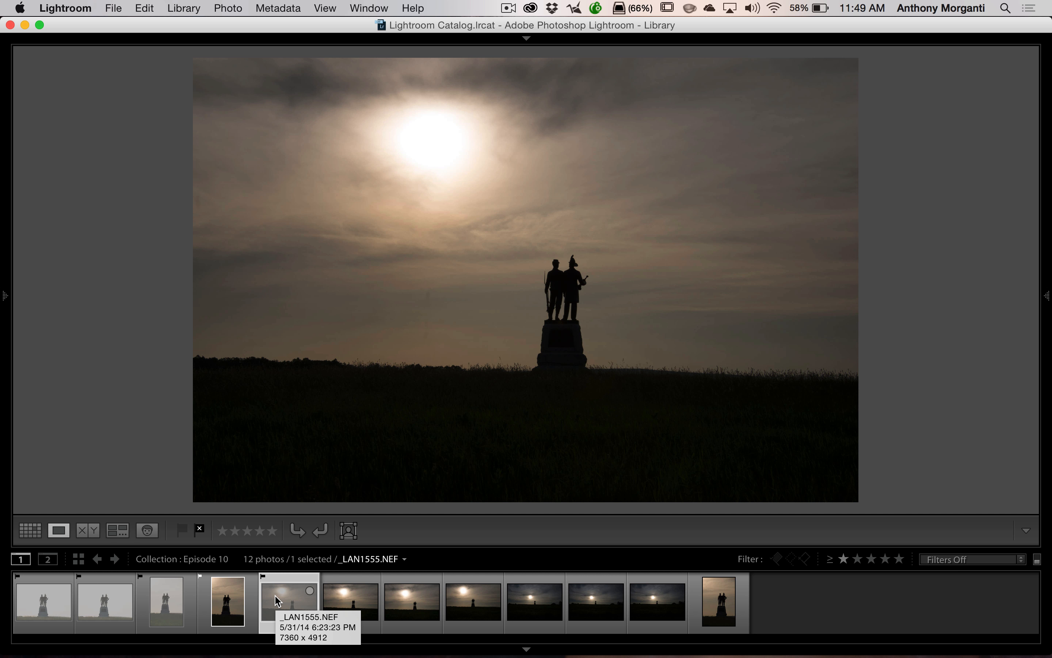
key("u")
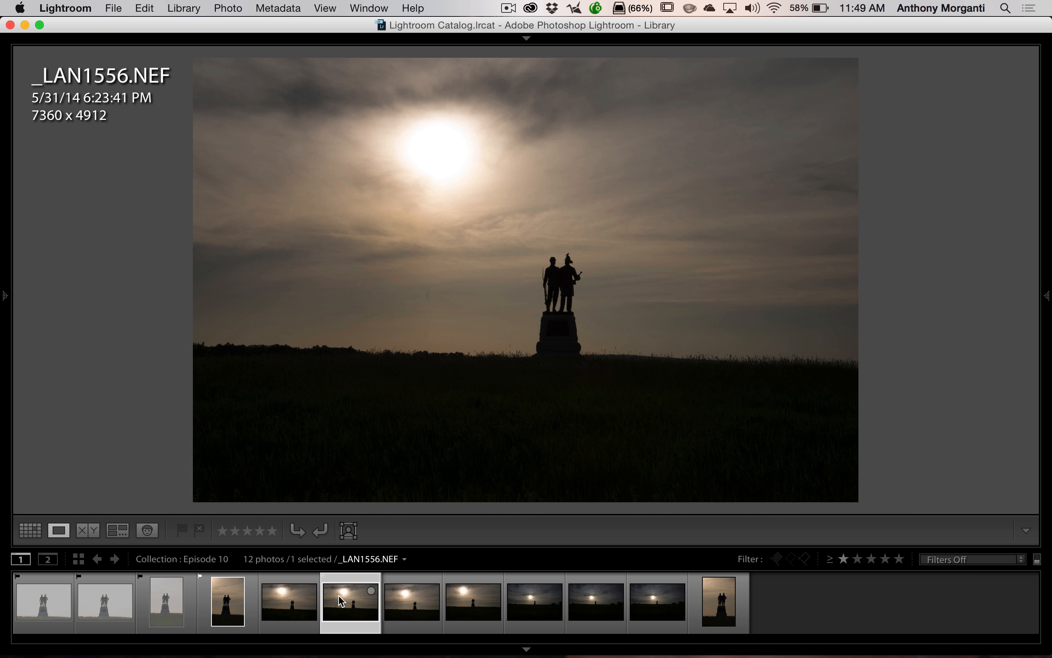
Flag the photos from _LAN1557.NEF through _LAN1562.NEF as picks, except the third-last photo, which is flagged as rejected.
left_click(405, 602)
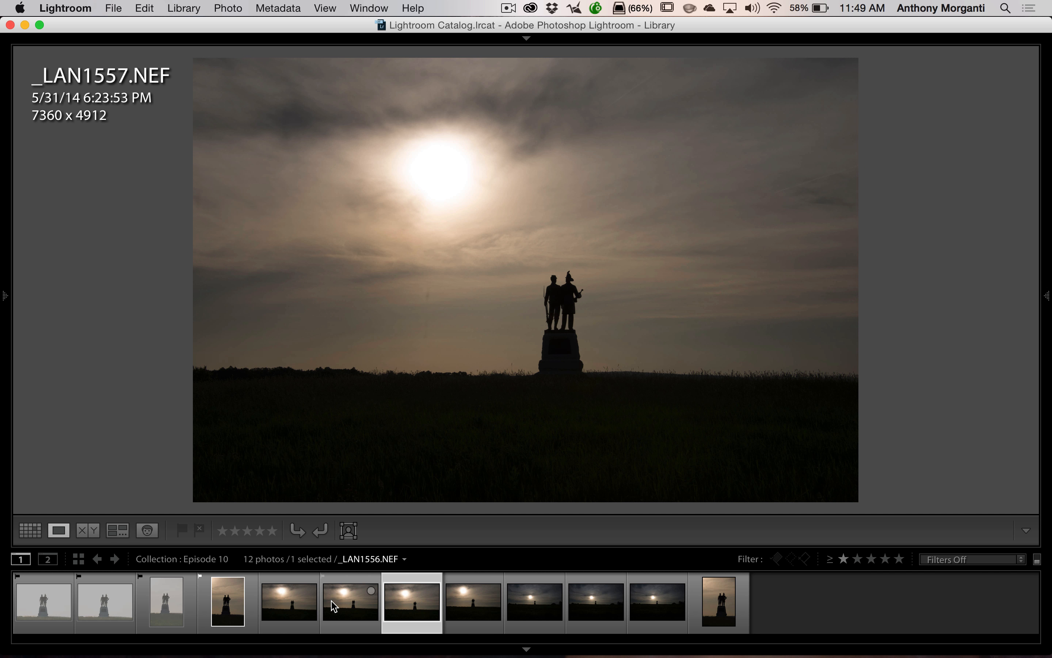
key("p")
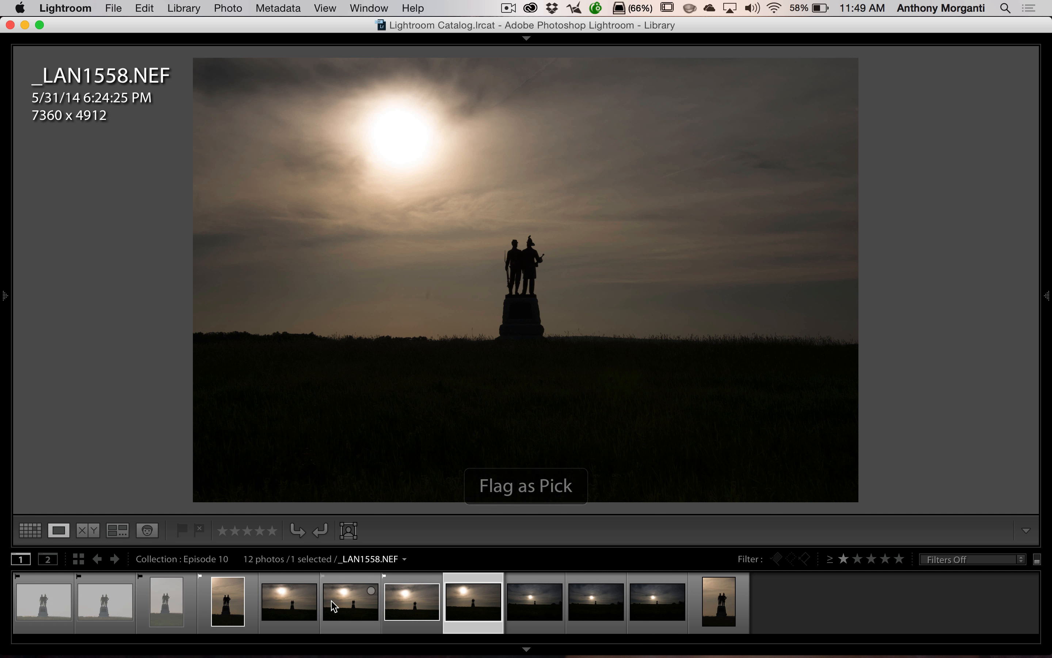
key("p")
key("x")
key("p")
key("p")
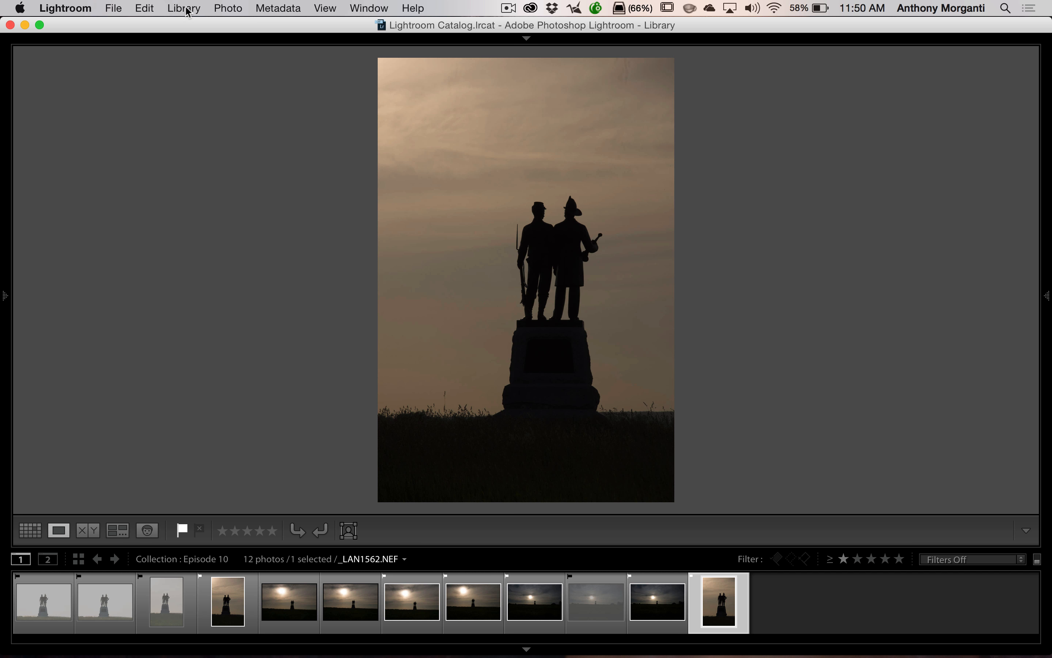
left_click(228, 8)
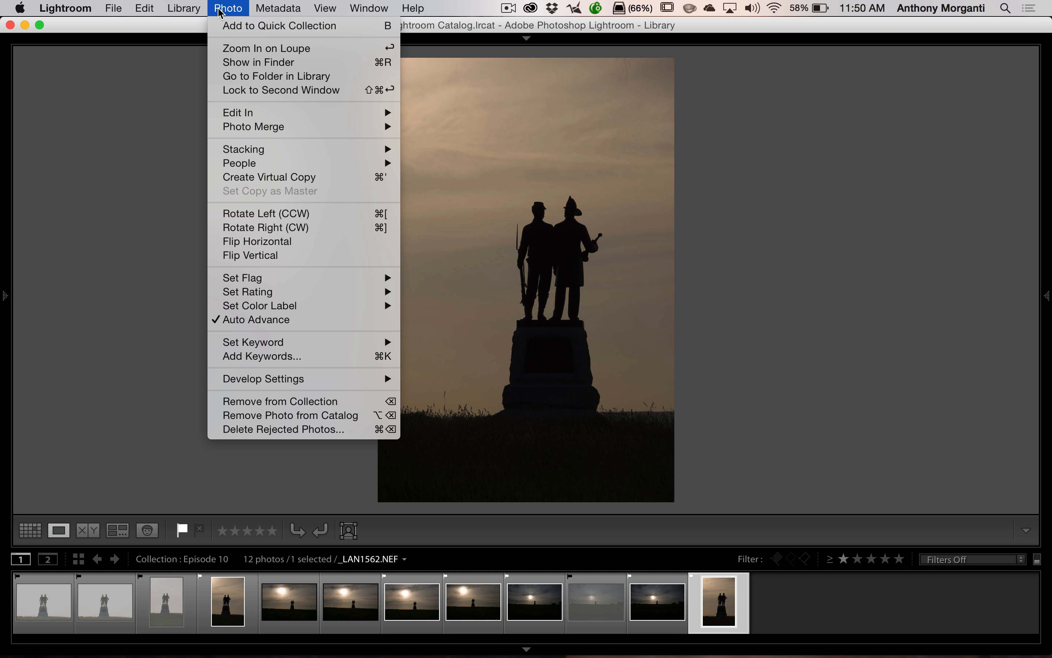
left_click(349, 431)
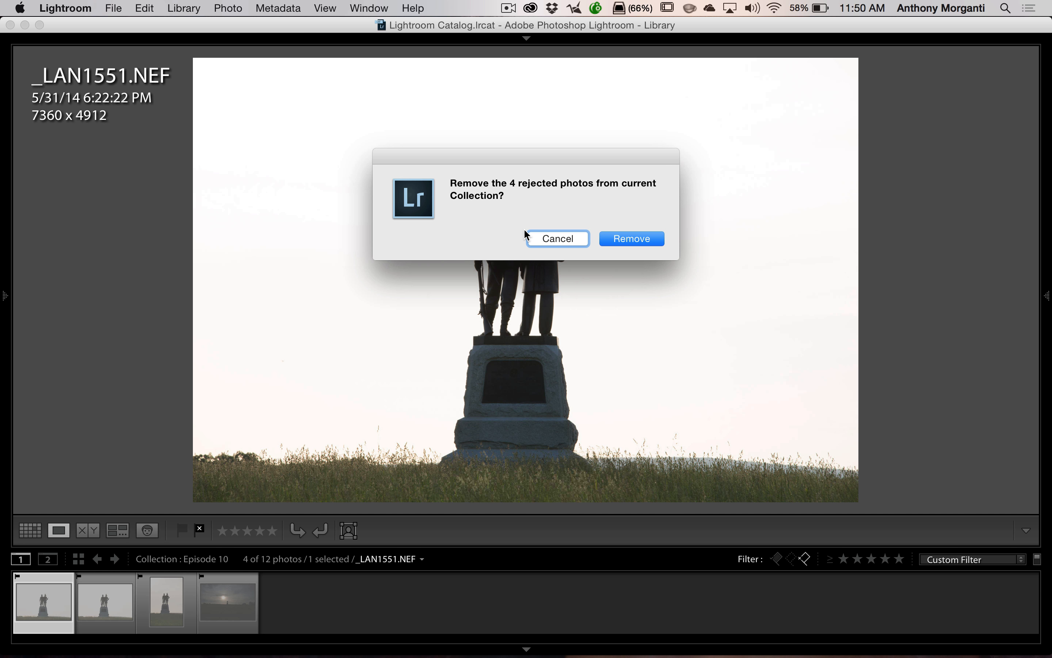
left_click(551, 240)
key("super+l")
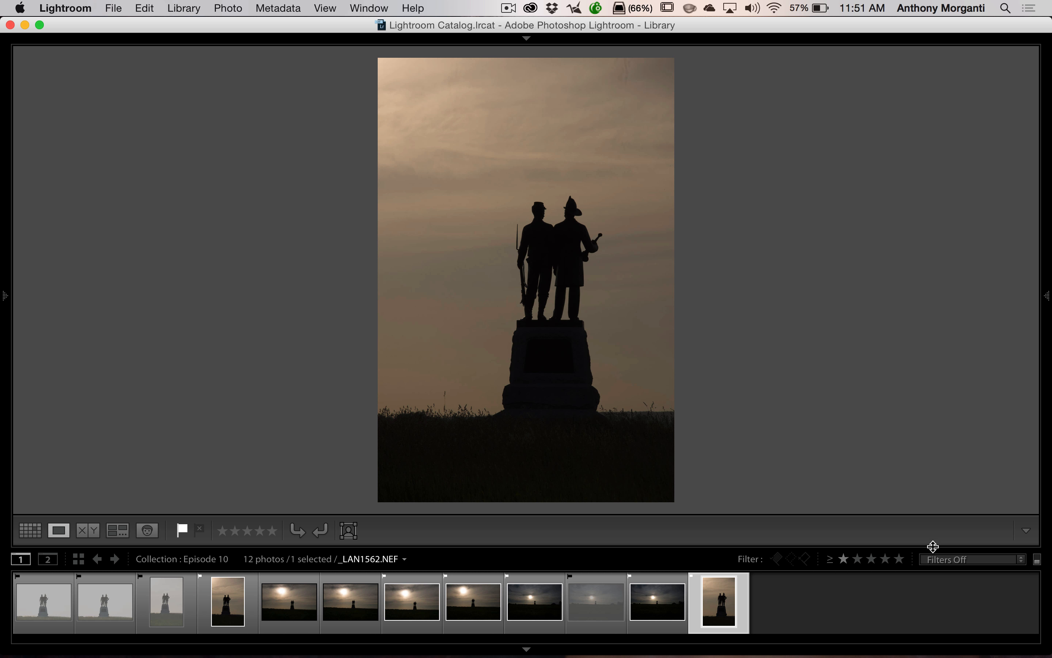
Filter the collection with the Flagged preset to show only the picks.
left_click(1008, 561)
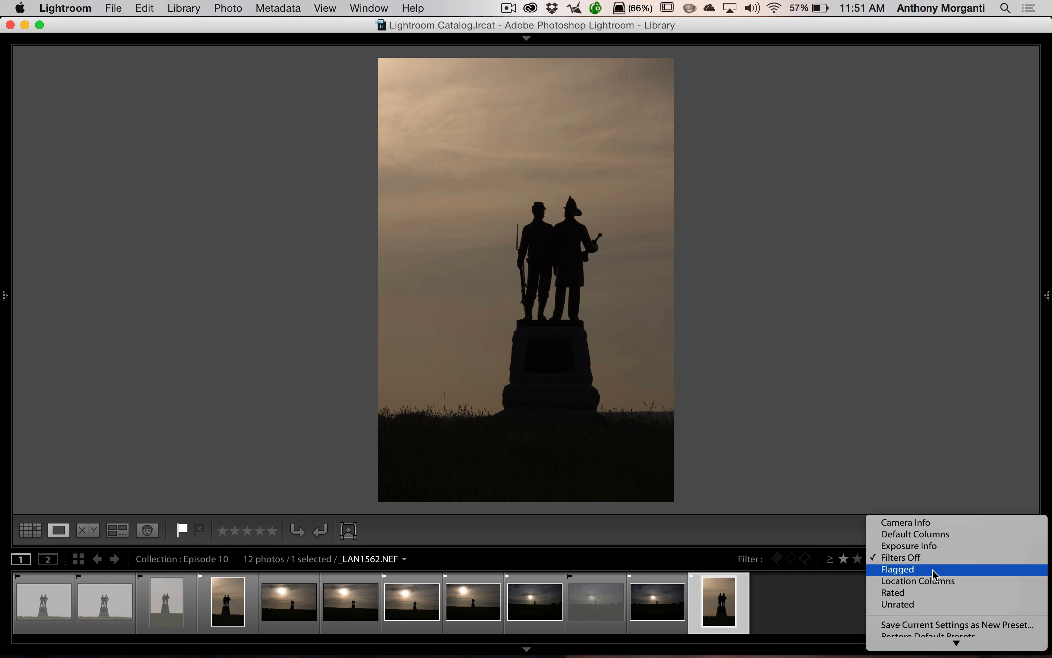
left_click(933, 569)
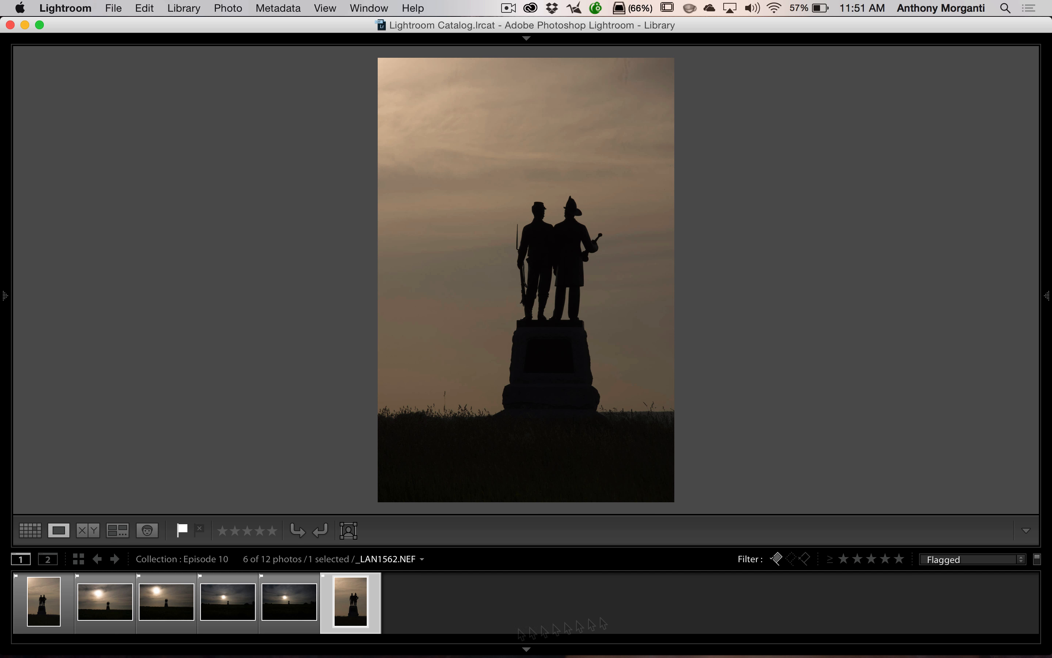
Give _LAN1554.NEF a one-star rating and _LAN1557.NEF a three-star rating.
mouse_move(51, 606)
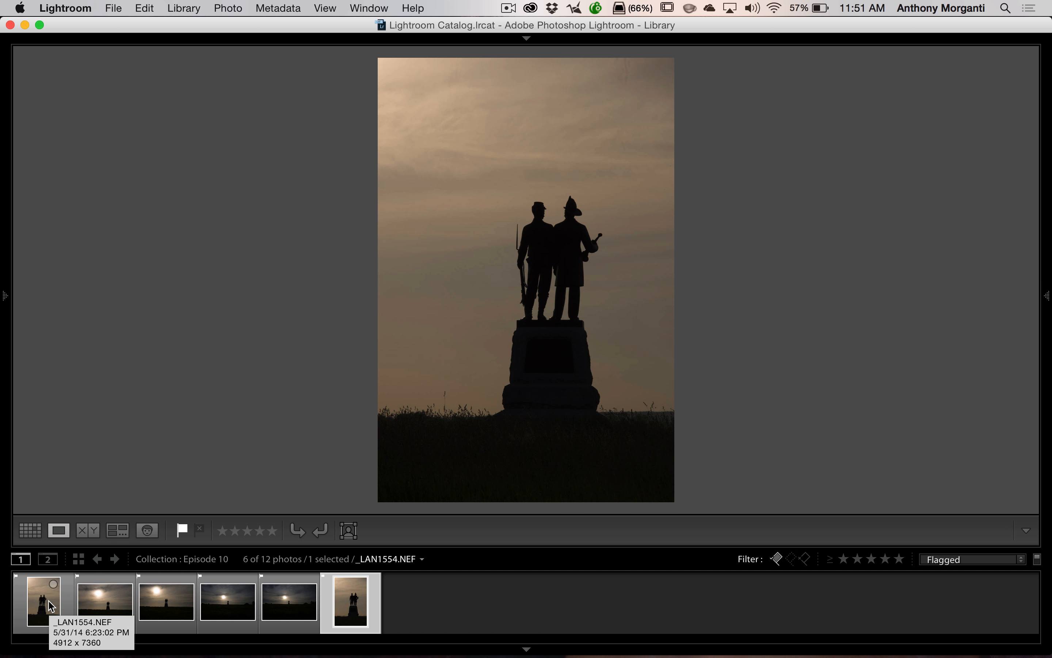
left_click(51, 606)
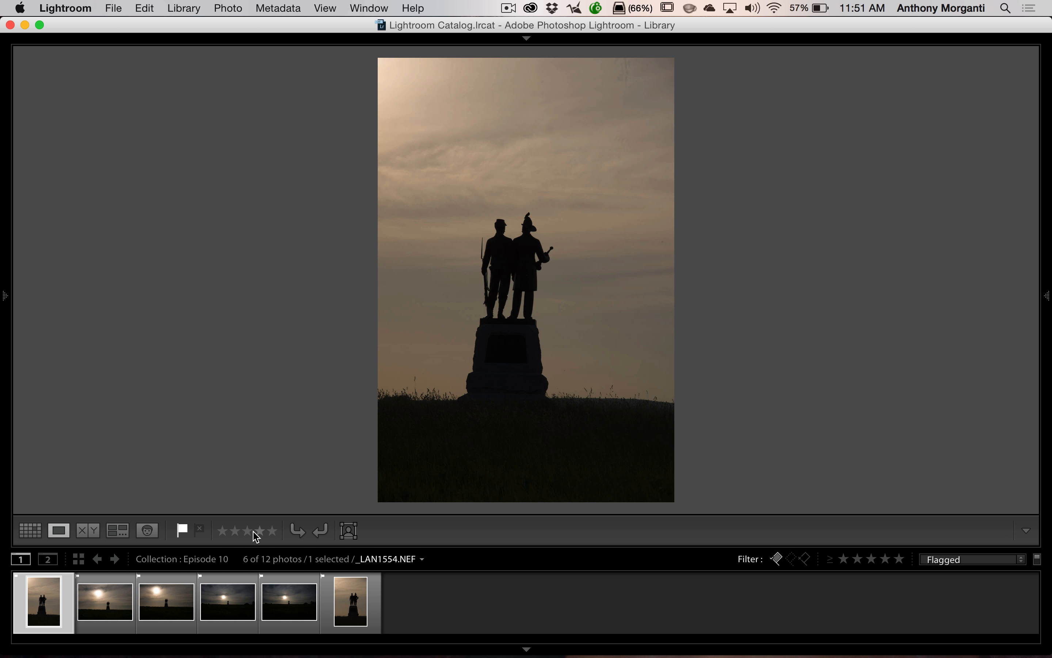
left_click(222, 533)
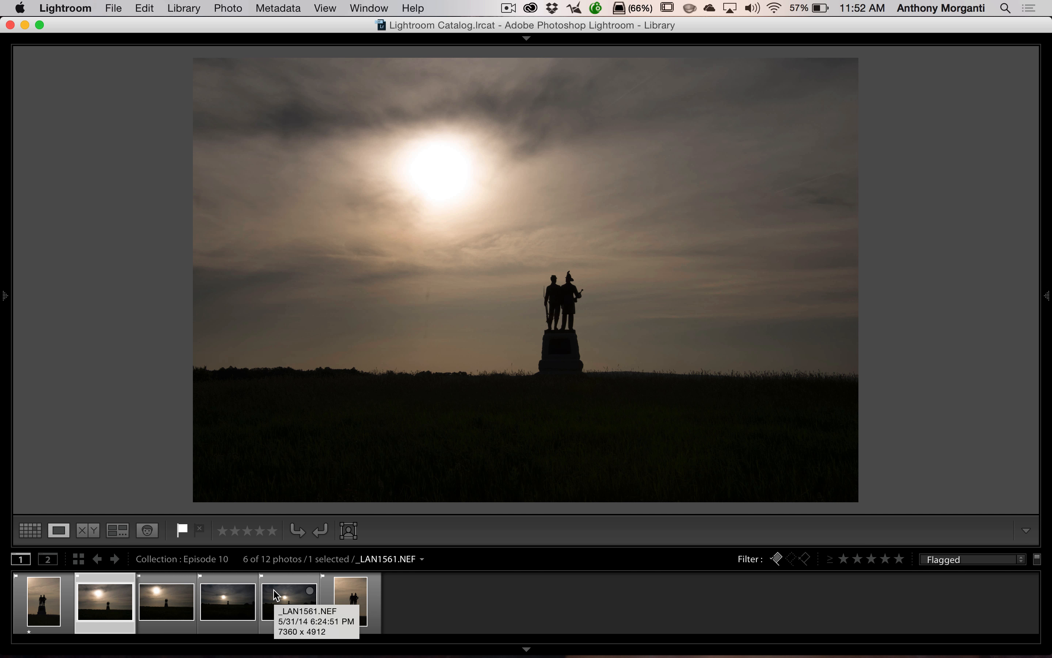
left_click(230, 9)
mouse_move(325, 292)
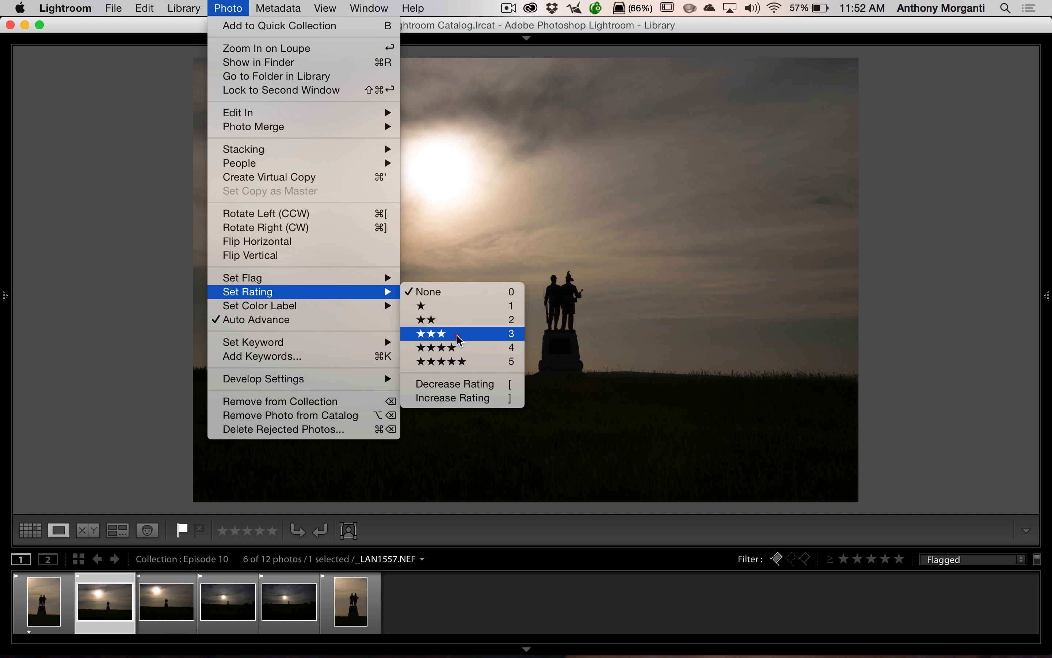
left_click(449, 333)
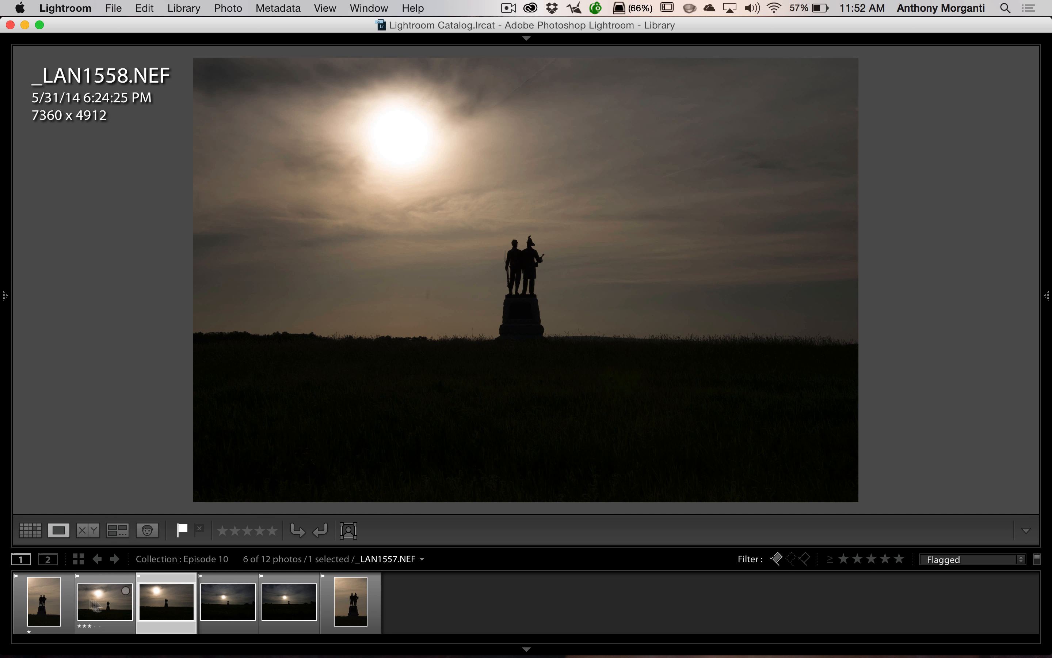
Clear the star ratings from _LAN1554.NEF and _LAN1557.NEF.
left_click(22, 603)
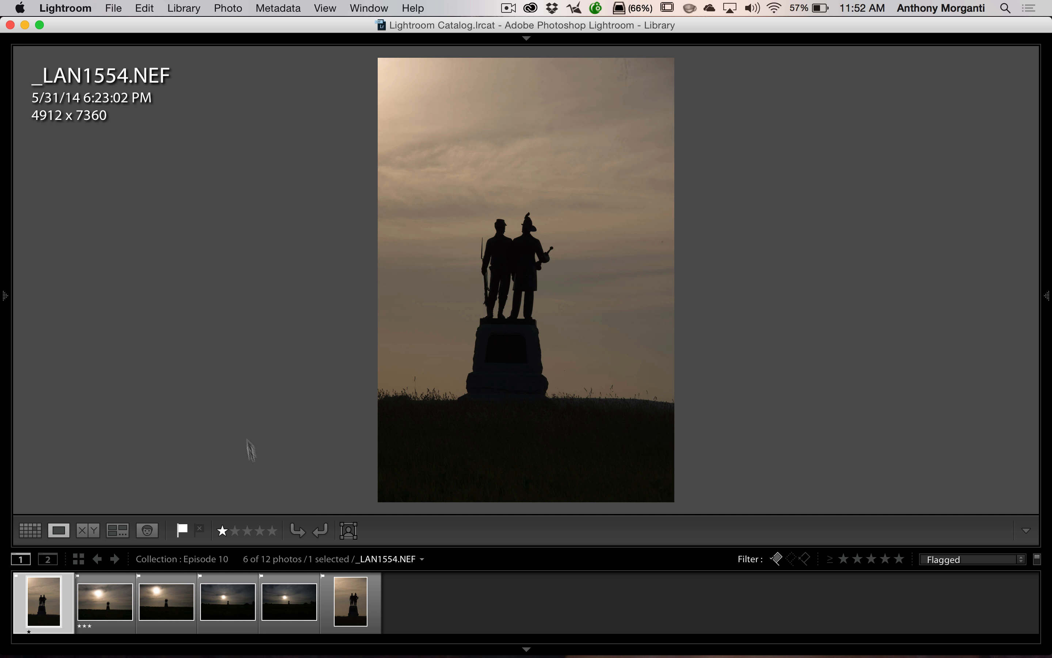
key("0")
key("0")
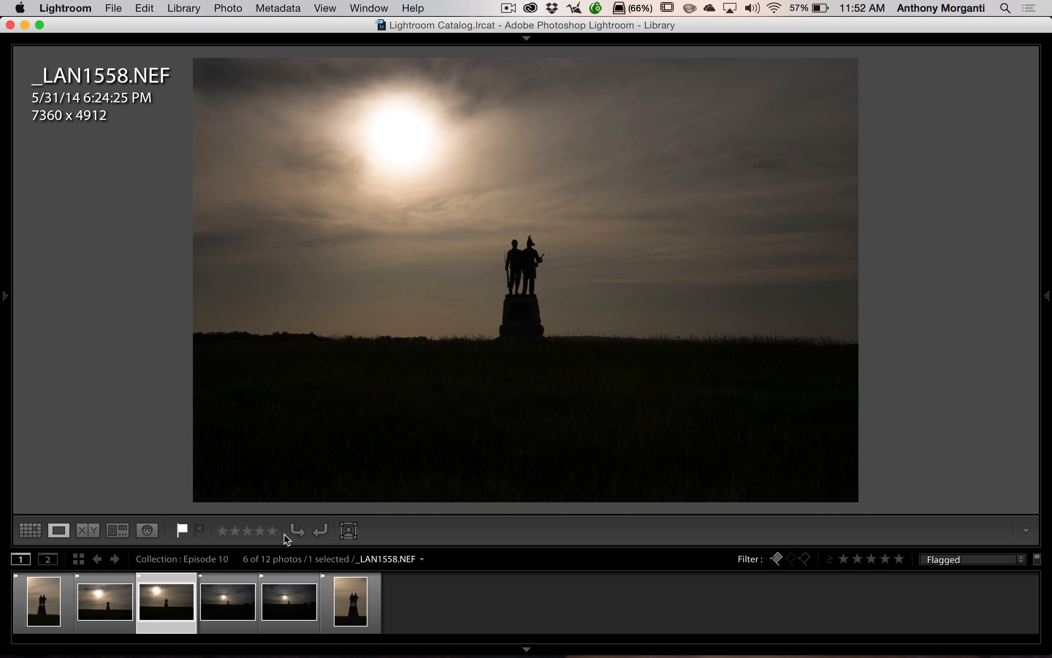
Review the flagged picks from _LAN1554.NEF onward, rating _LAN1557.NEF, _LAN1559.NEF and _LAN1562.NEF three stars and leaving the others unrated.
left_click(47, 597)
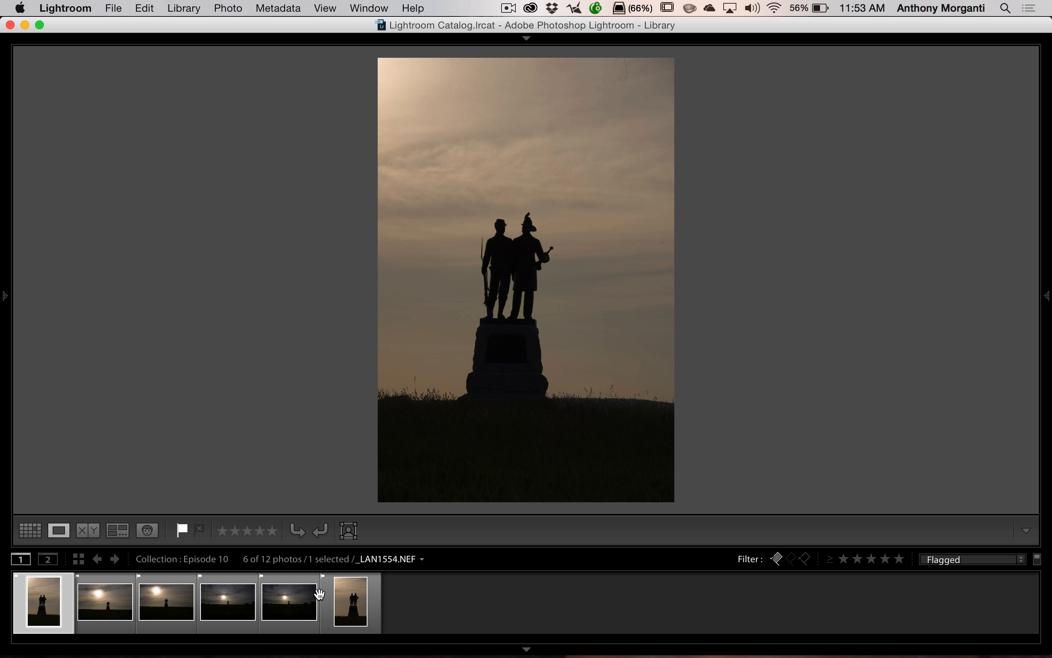
key("Right")
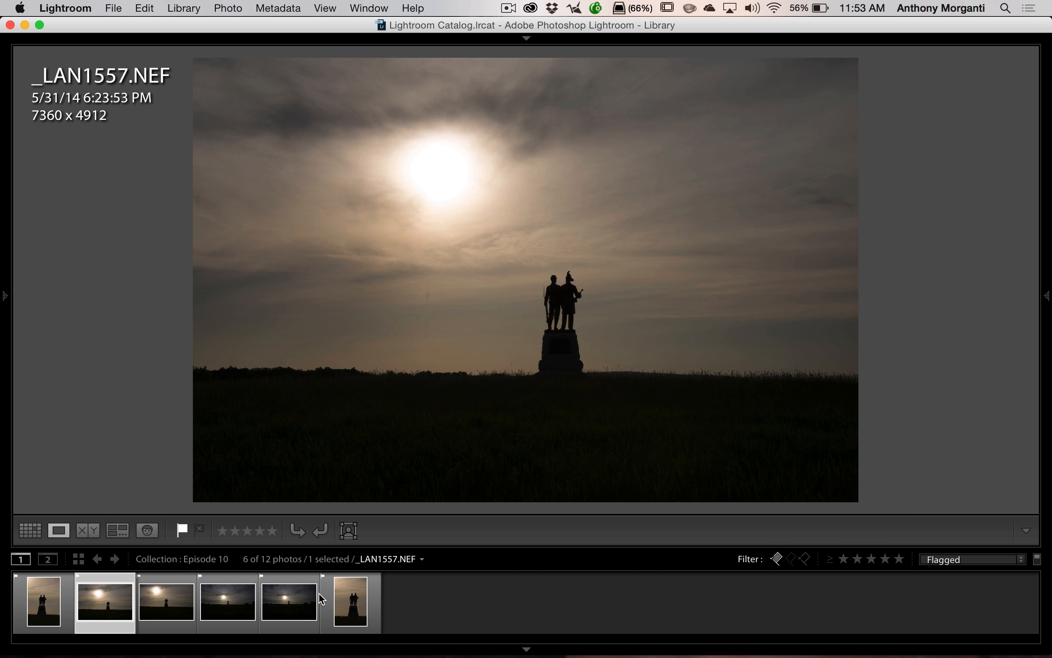
key("3")
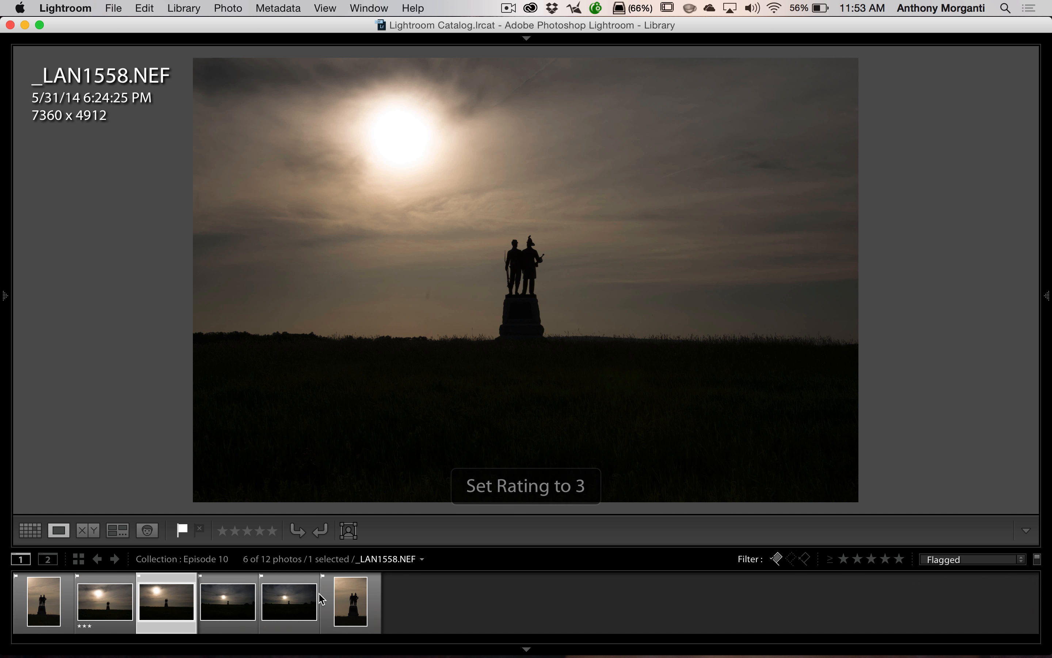
key("Right")
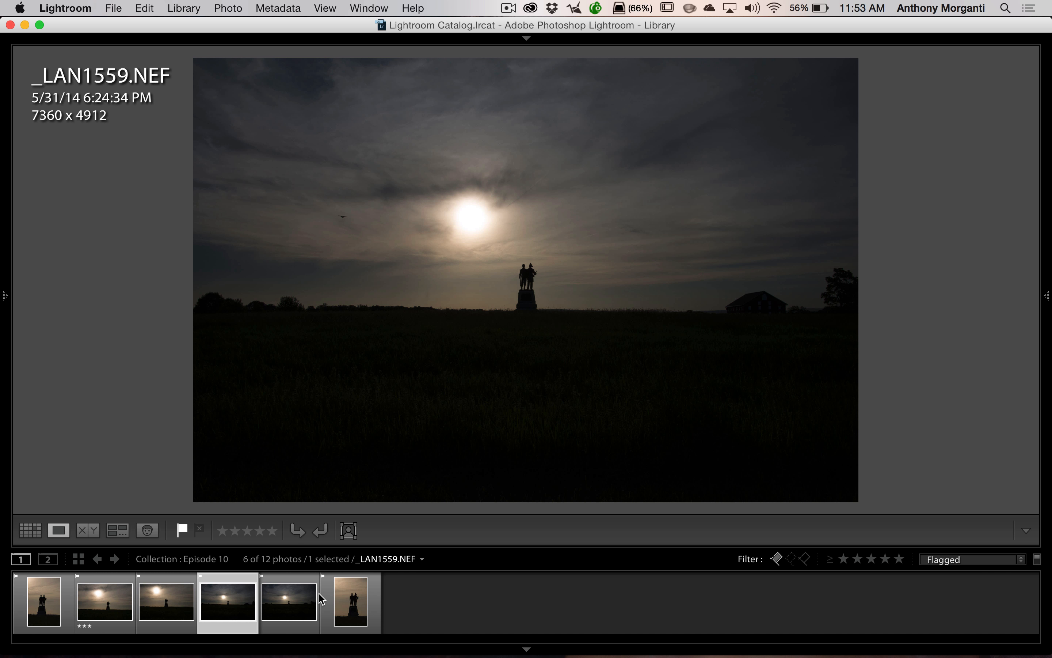
key("3")
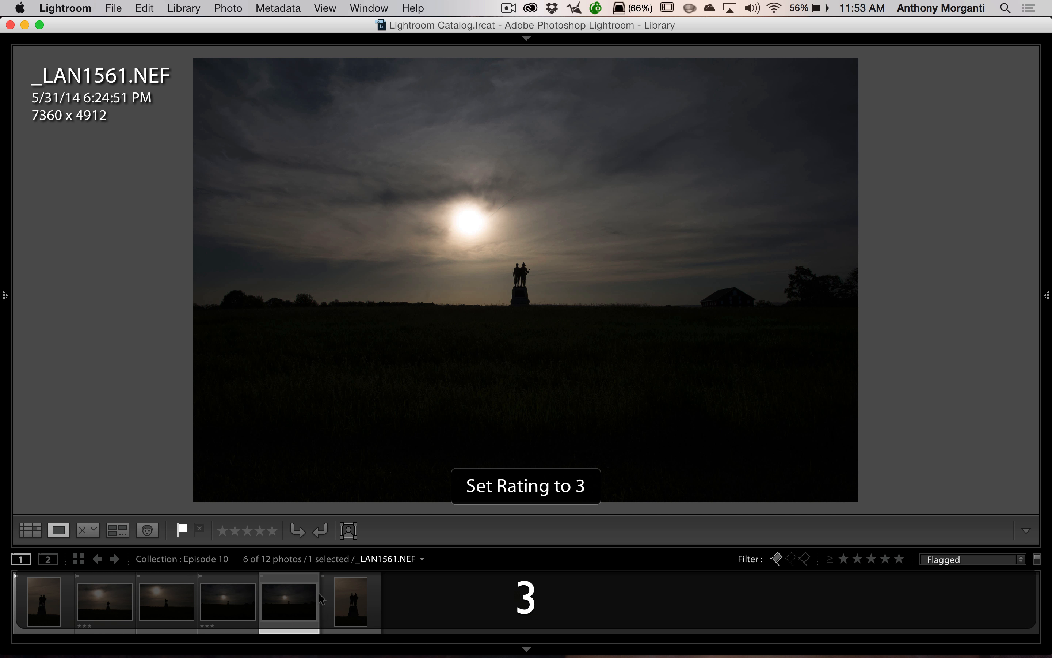
key("Right")
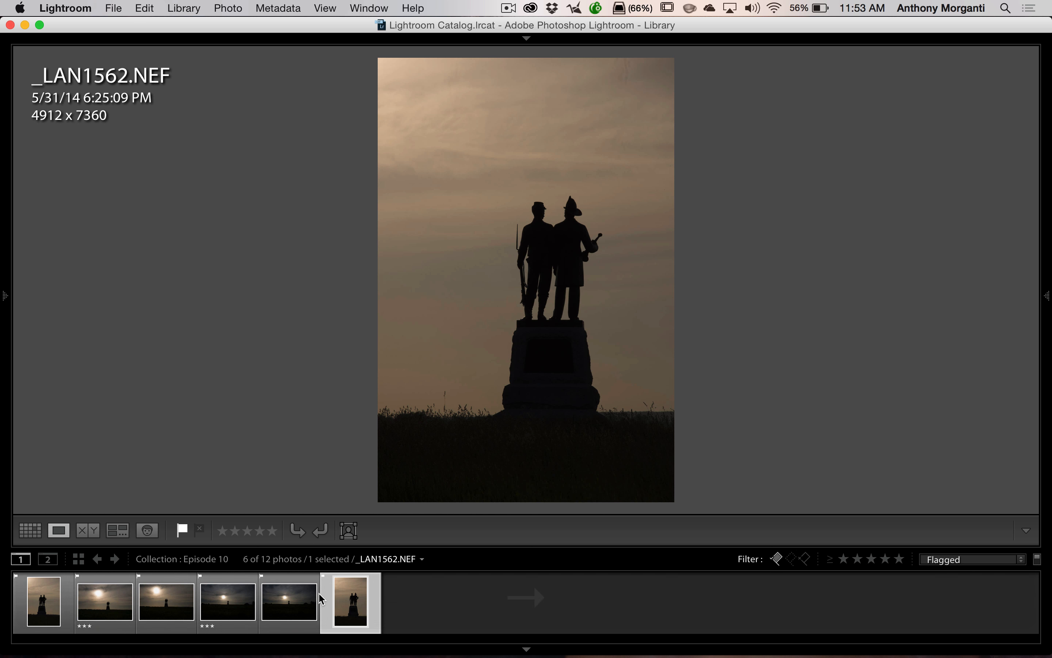
key("3")
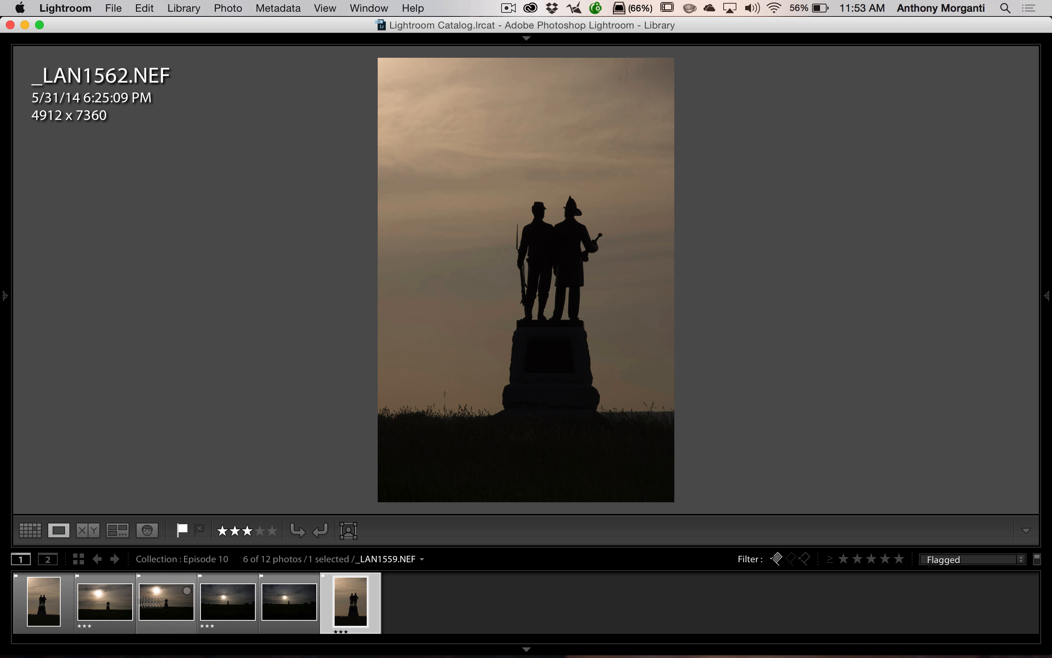
Label _LAN1558.NEF with the red 500px color label, then change it to the yellow Flickr label.
left_click(164, 605)
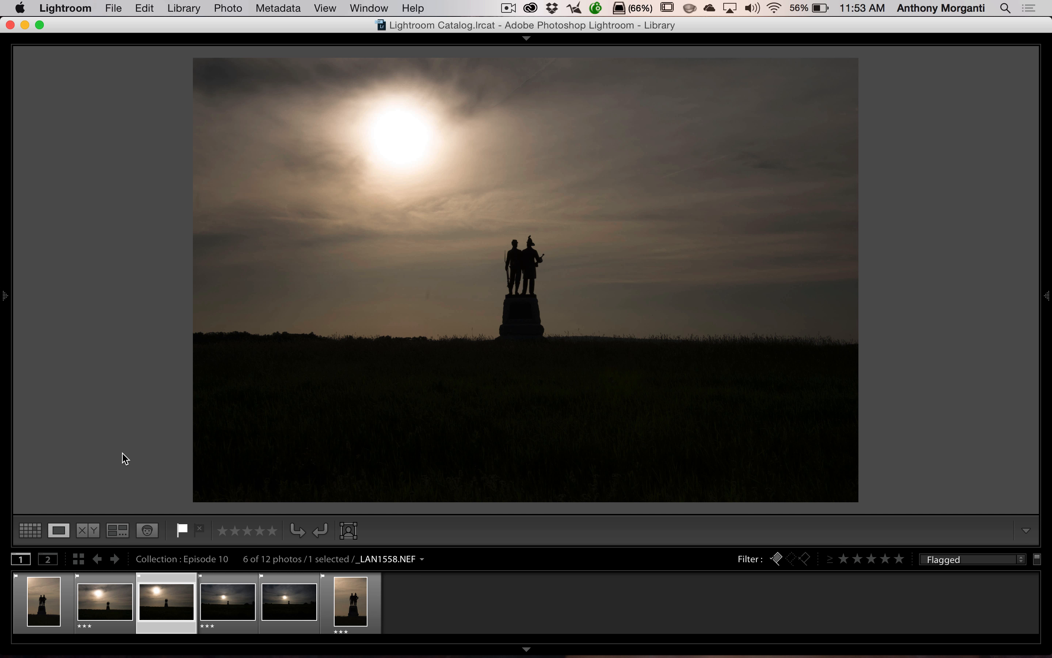
key("6")
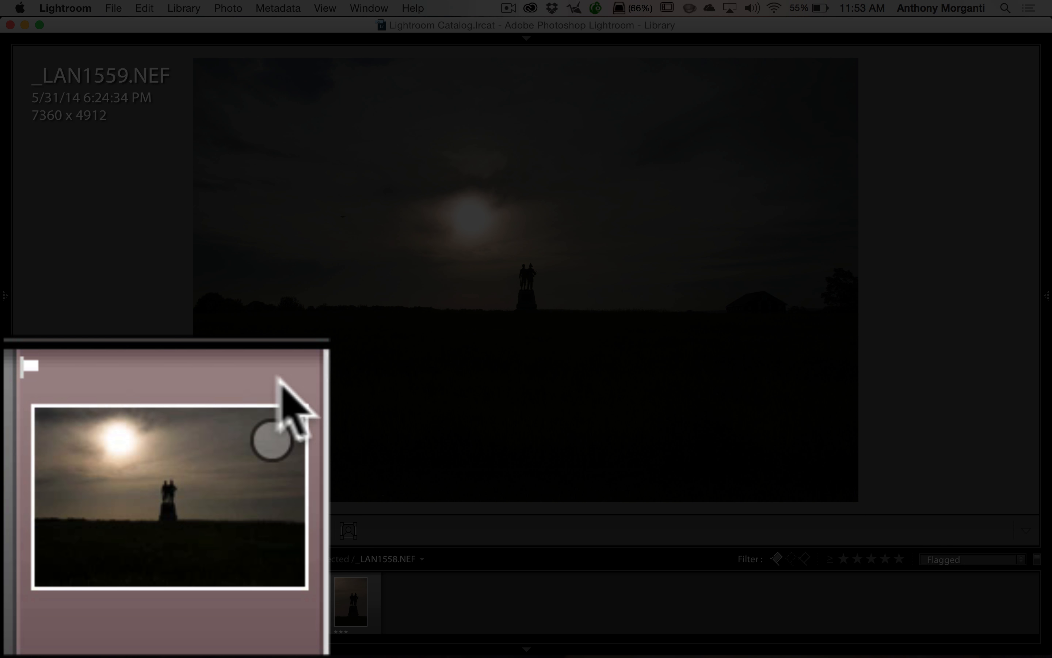
left_click(134, 631)
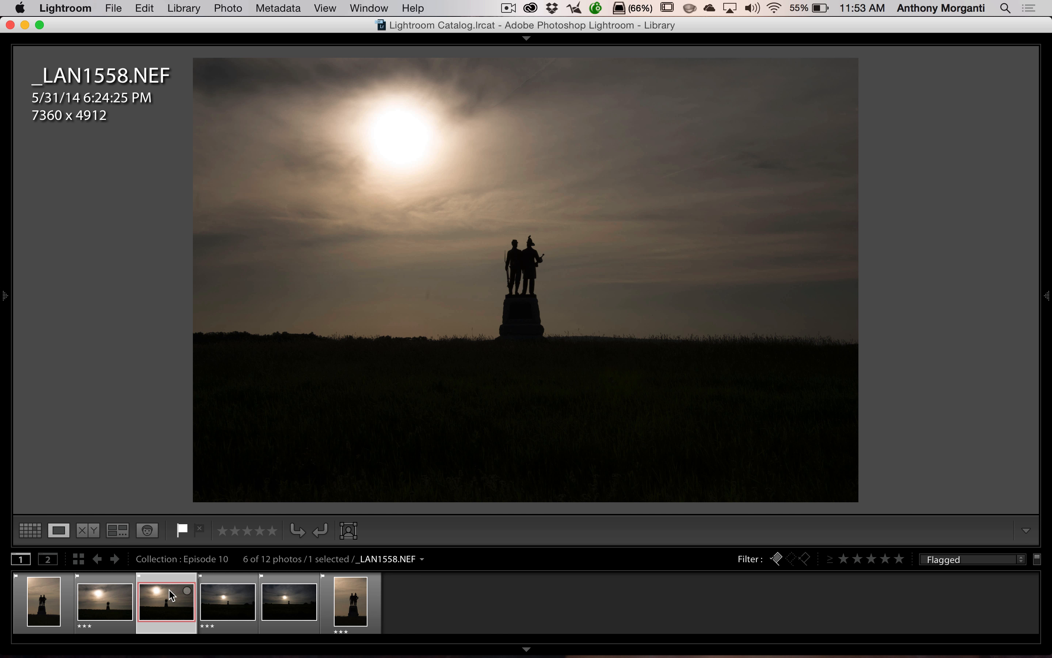
key("7")
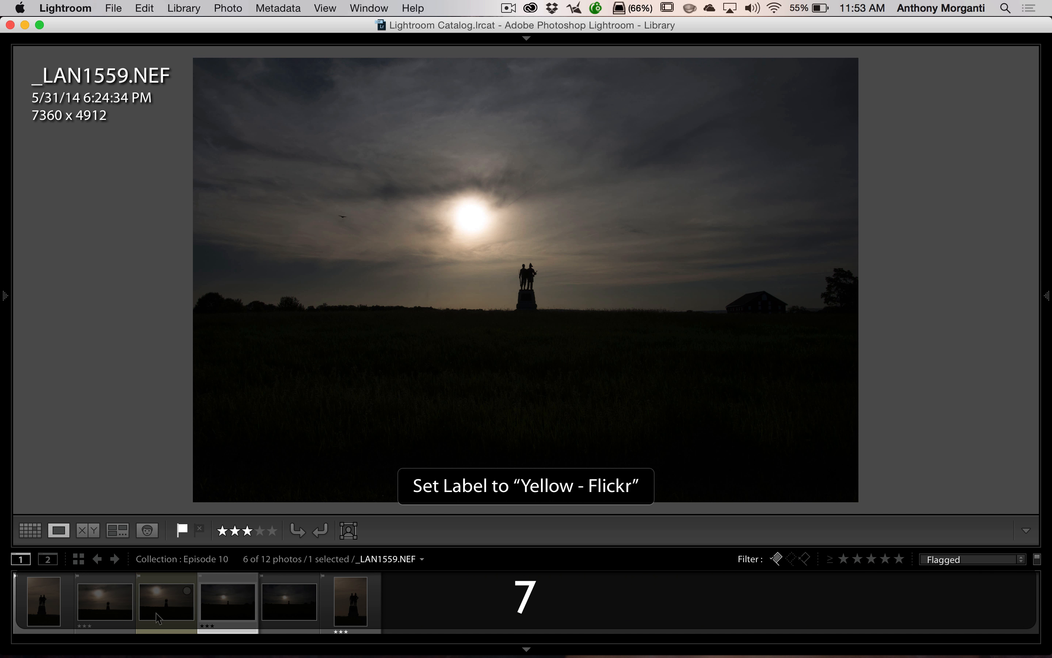
Change the color label of _LAN1558.NEF to green for 500px and Flickr, then to blue.
left_click(169, 585)
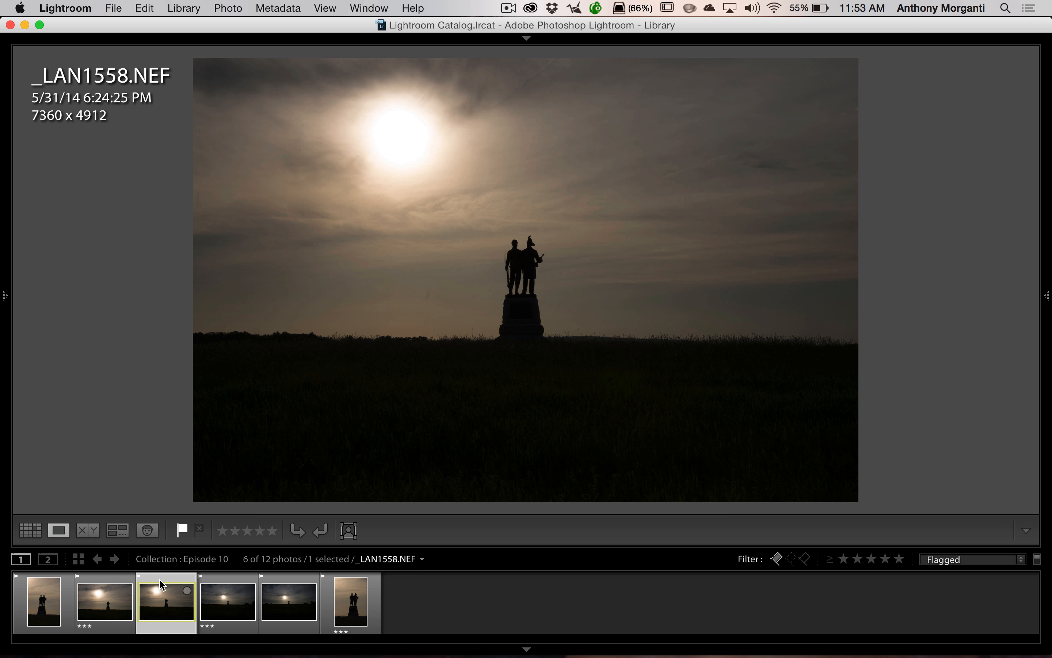
key("8")
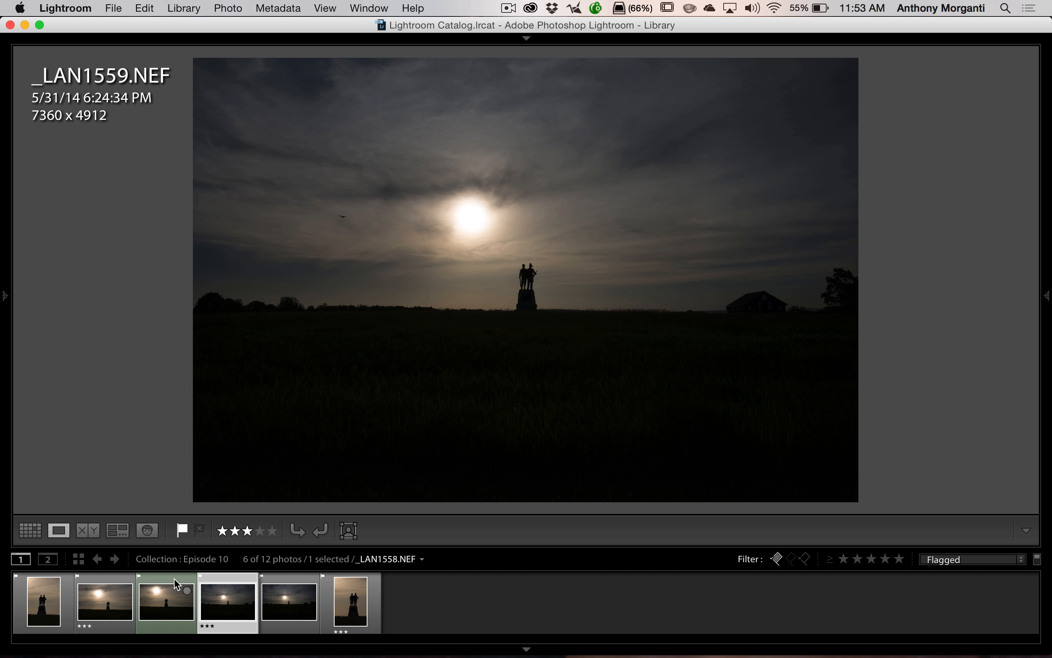
left_click(176, 584)
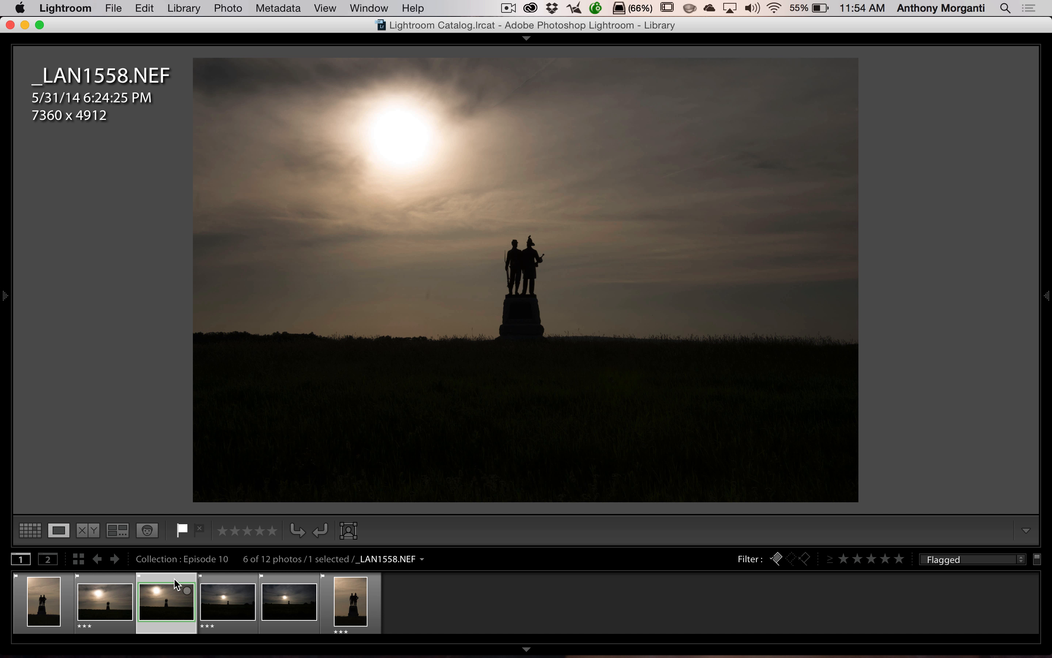
key("9")
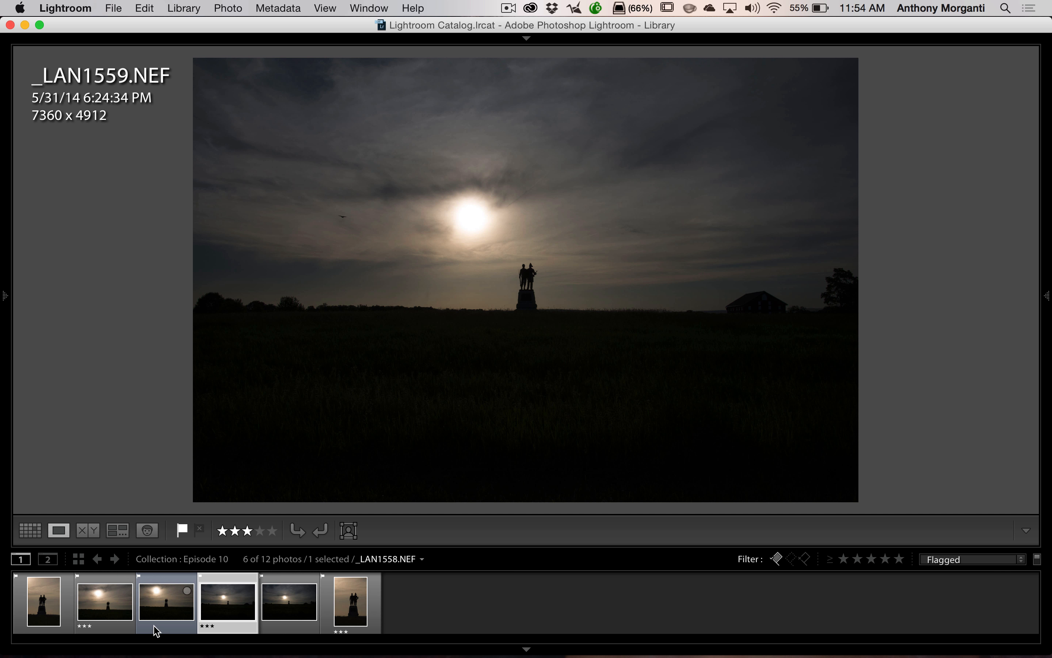
Set the color label of _LAN1558.NEF to Purple.
left_click(167, 581)
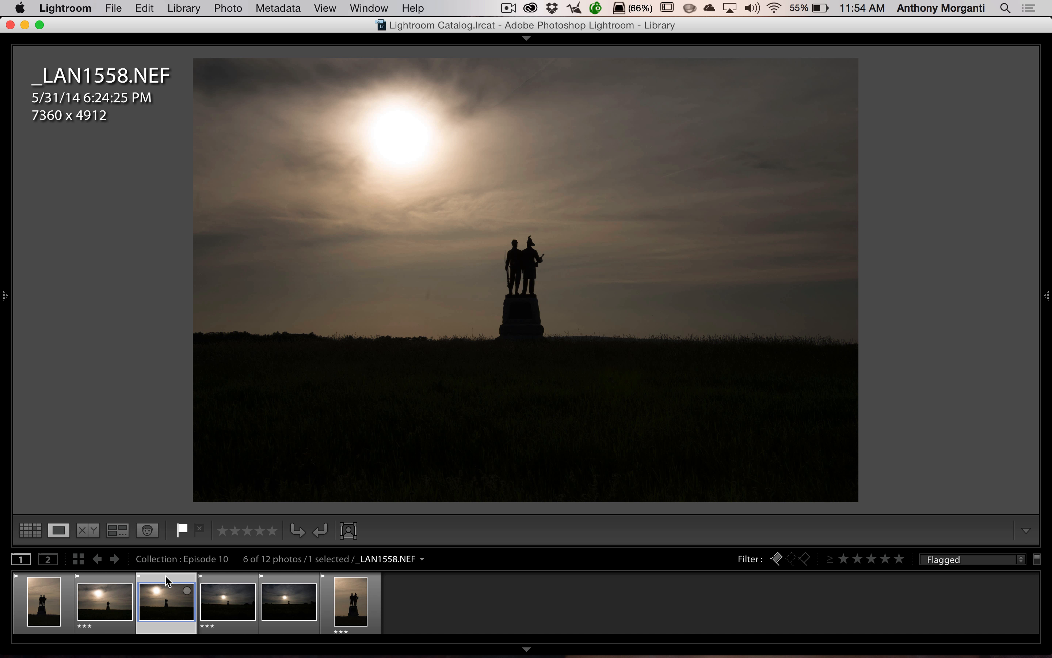
left_click(228, 7)
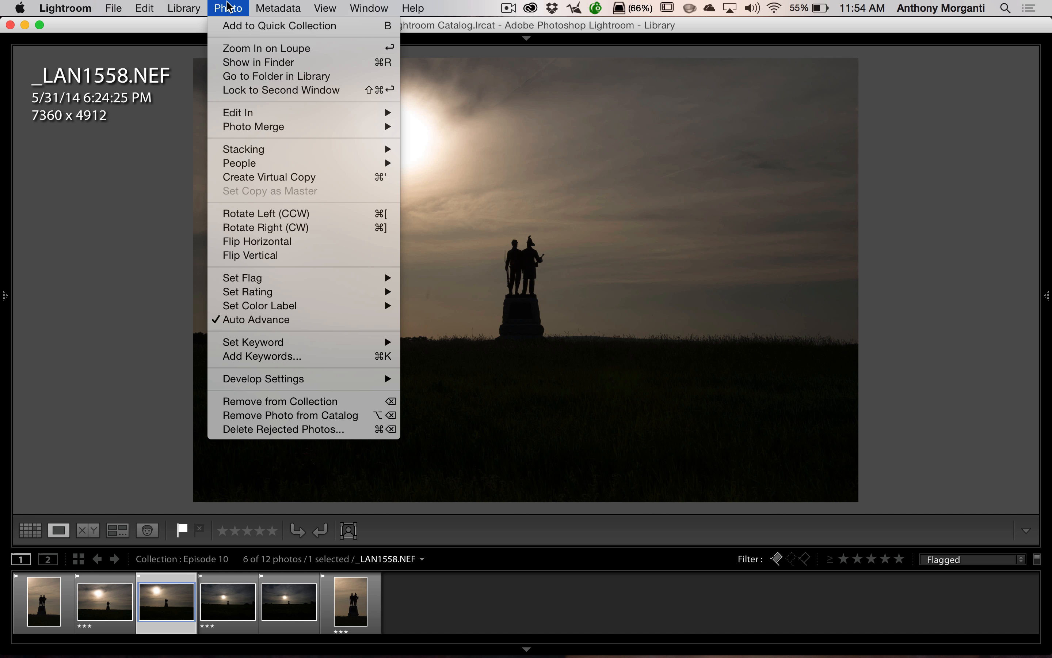
mouse_move(372, 306)
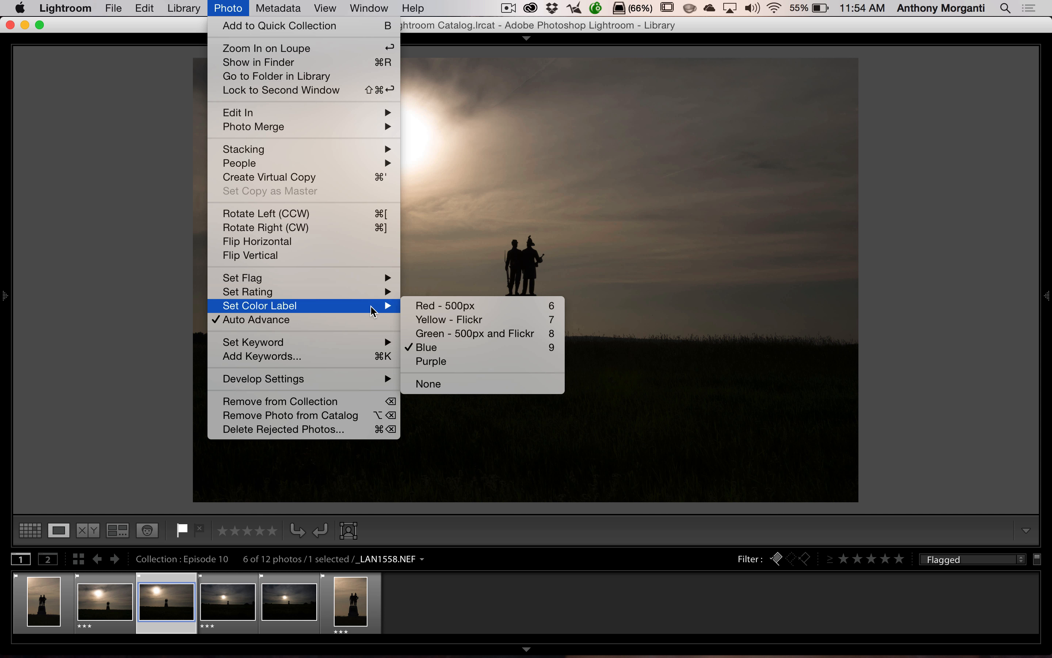
left_click(436, 361)
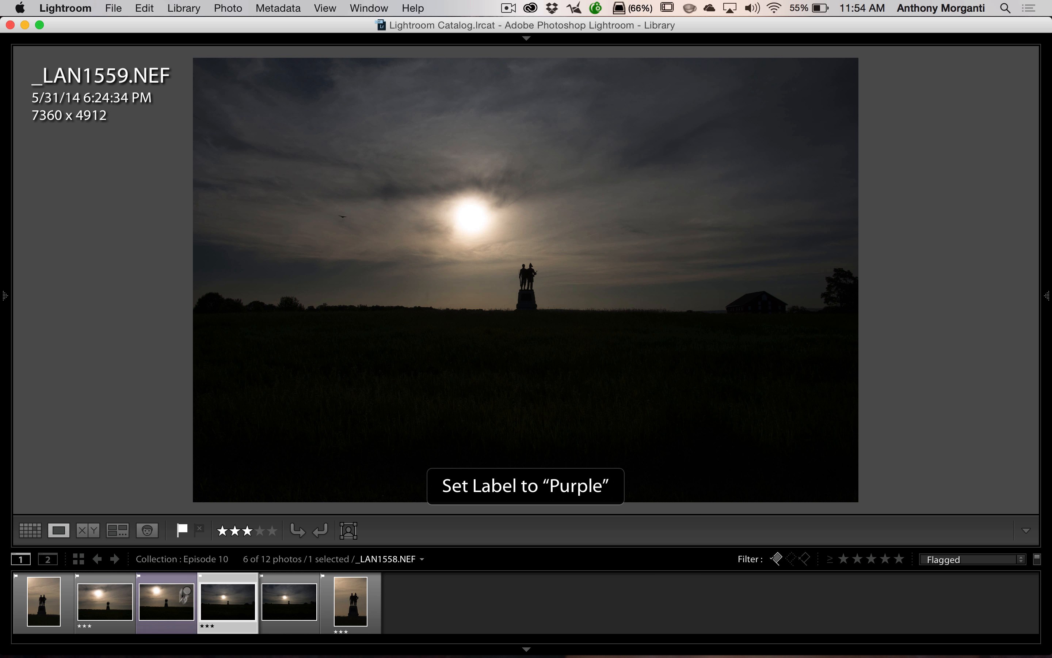
Remove the color label from _LAN1558.NEF by setting it to None.
left_click(160, 619)
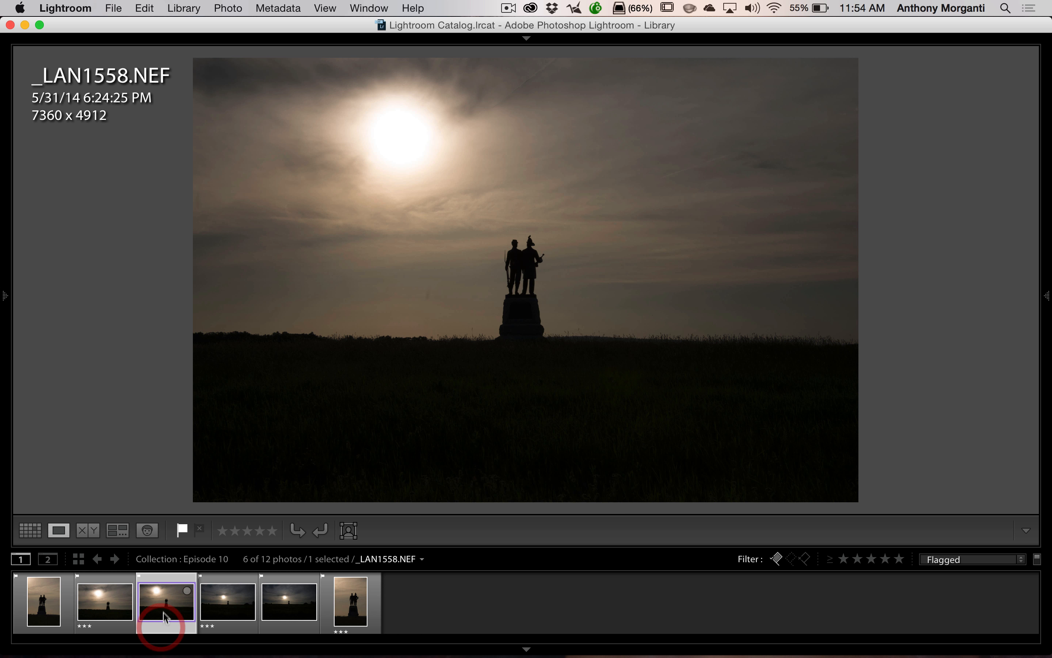
left_click(213, 8)
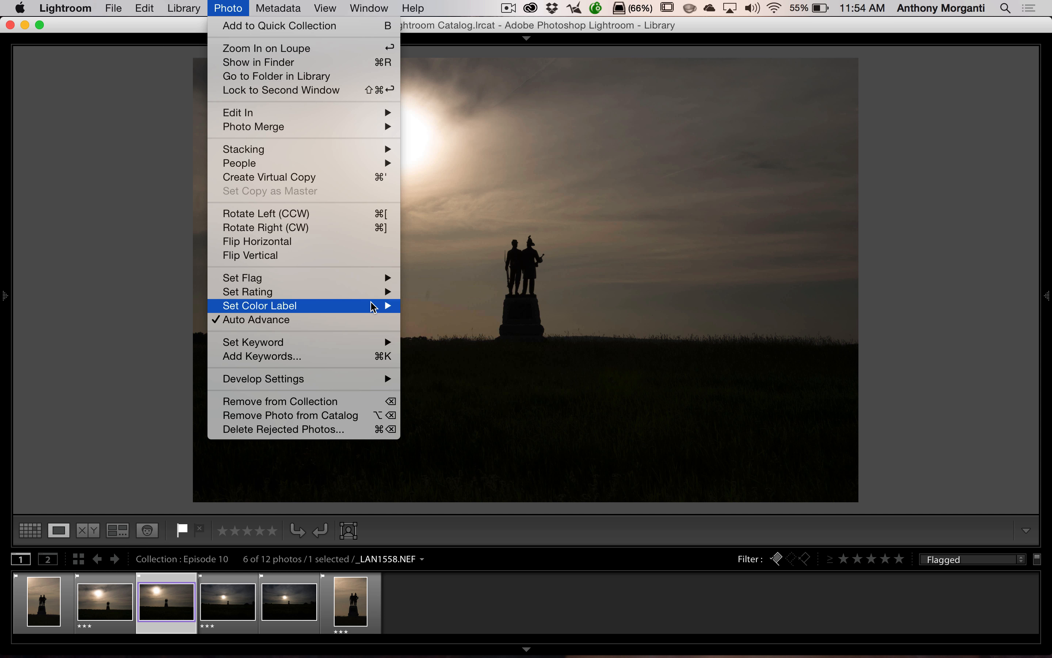
mouse_move(372, 304)
left_click(434, 385)
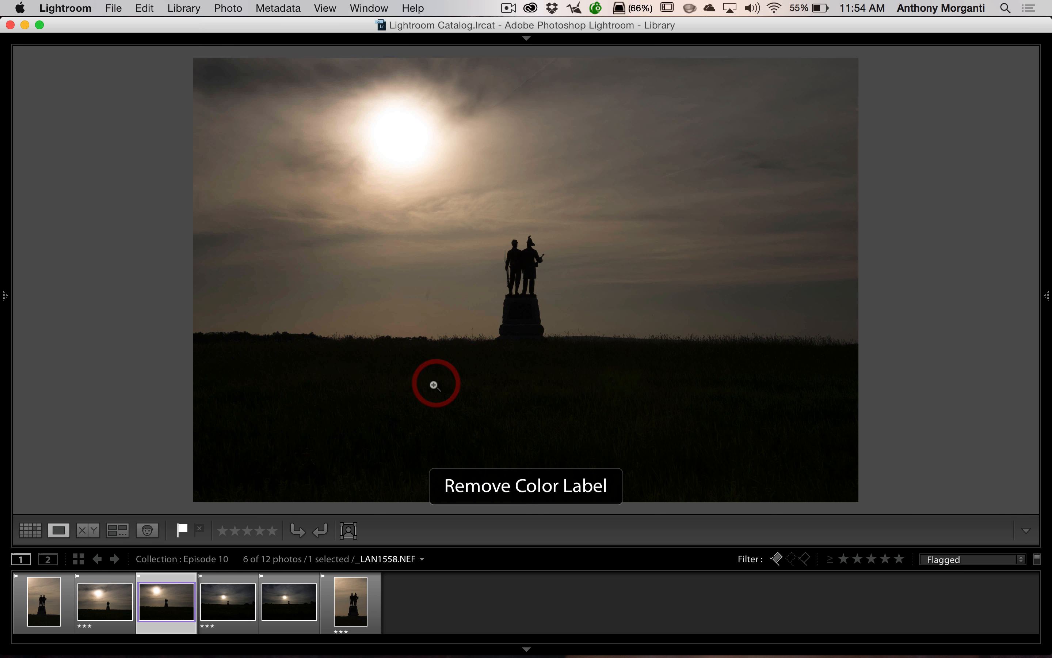
Filter the Episode 10 collection with the Rated preset and view _LAN1557.NEF among the rated photos.
left_click(204, 608)
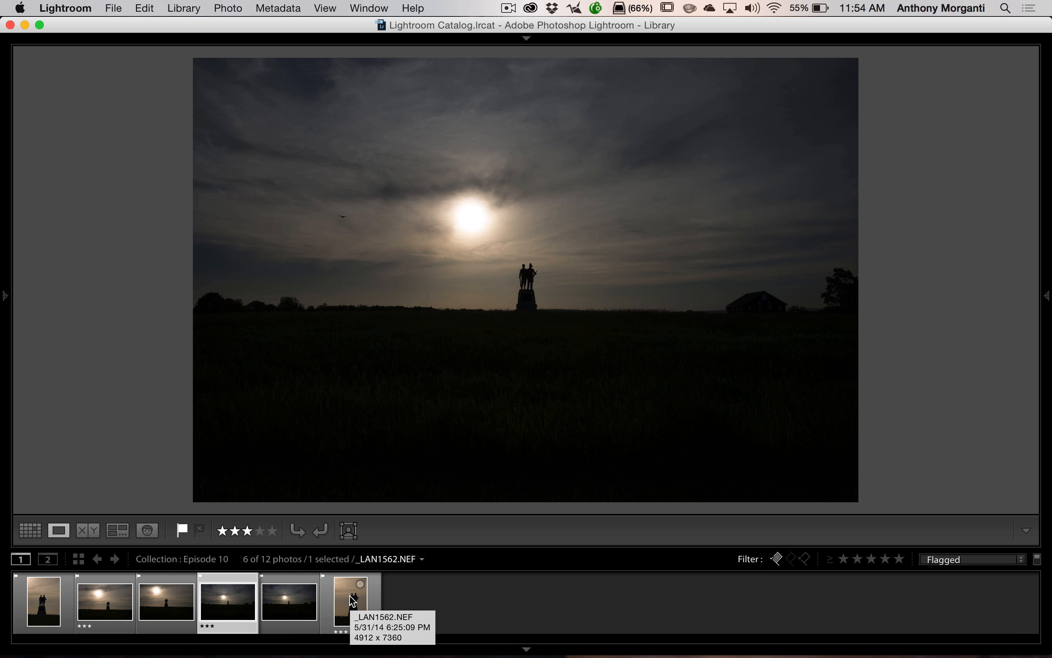
left_click(998, 560)
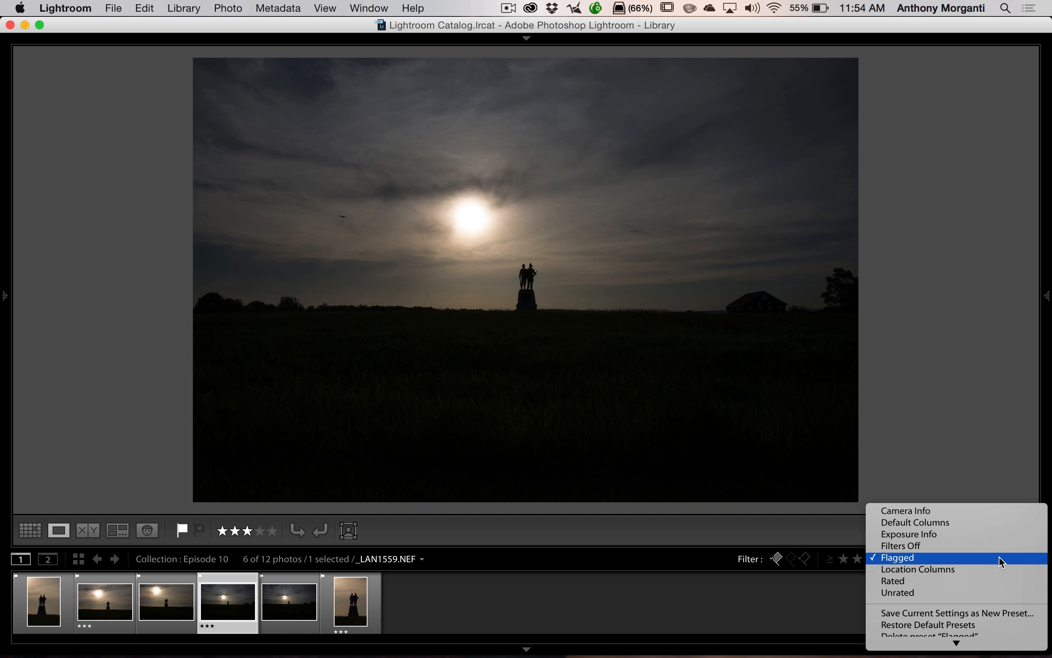
left_click(902, 582)
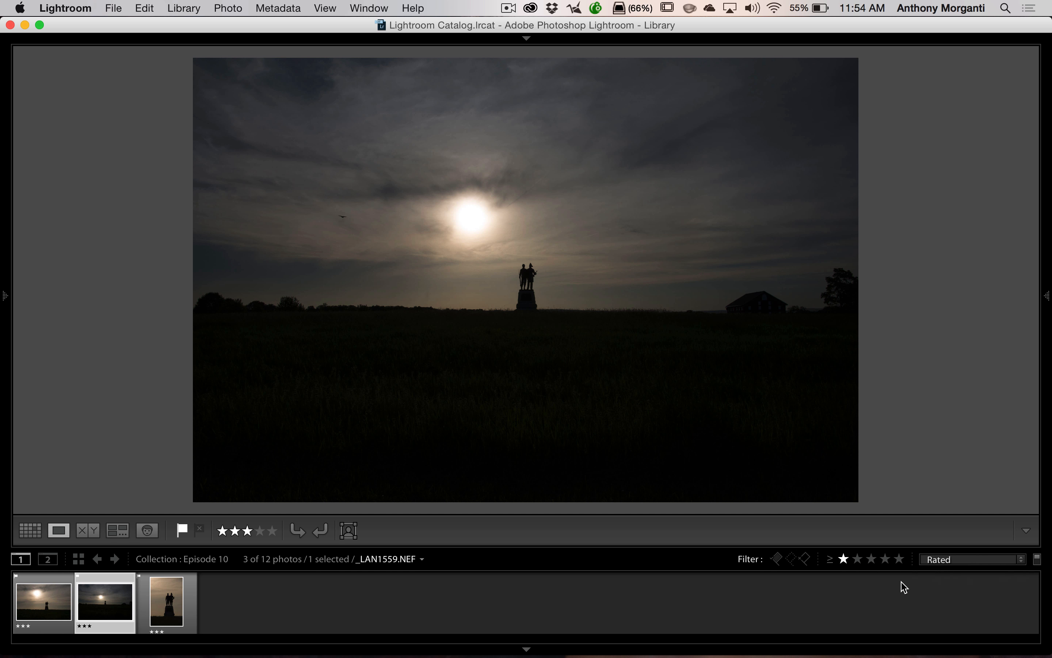
left_click(56, 611)
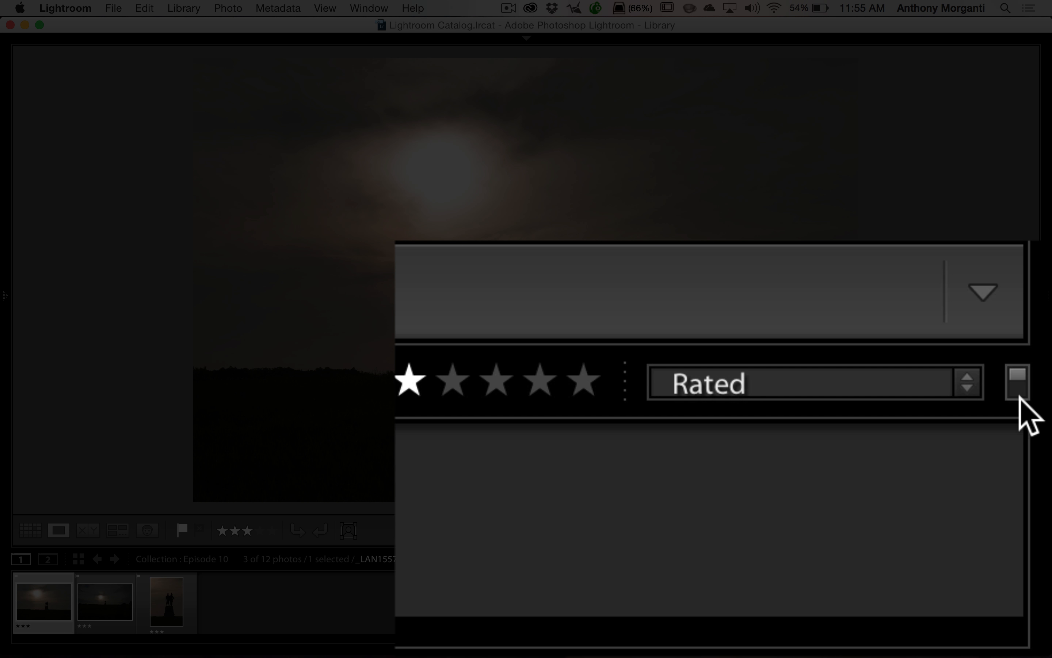
Turn off the collection's filters and select the first photo, _LAN1551.NEF.
left_click(1020, 394)
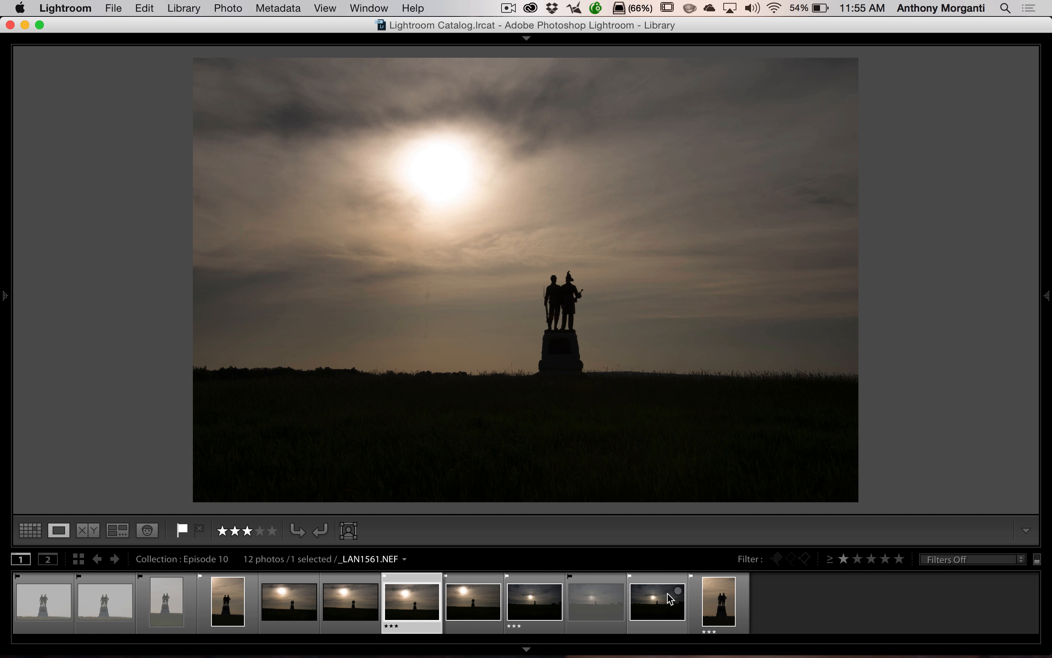
left_click(29, 587)
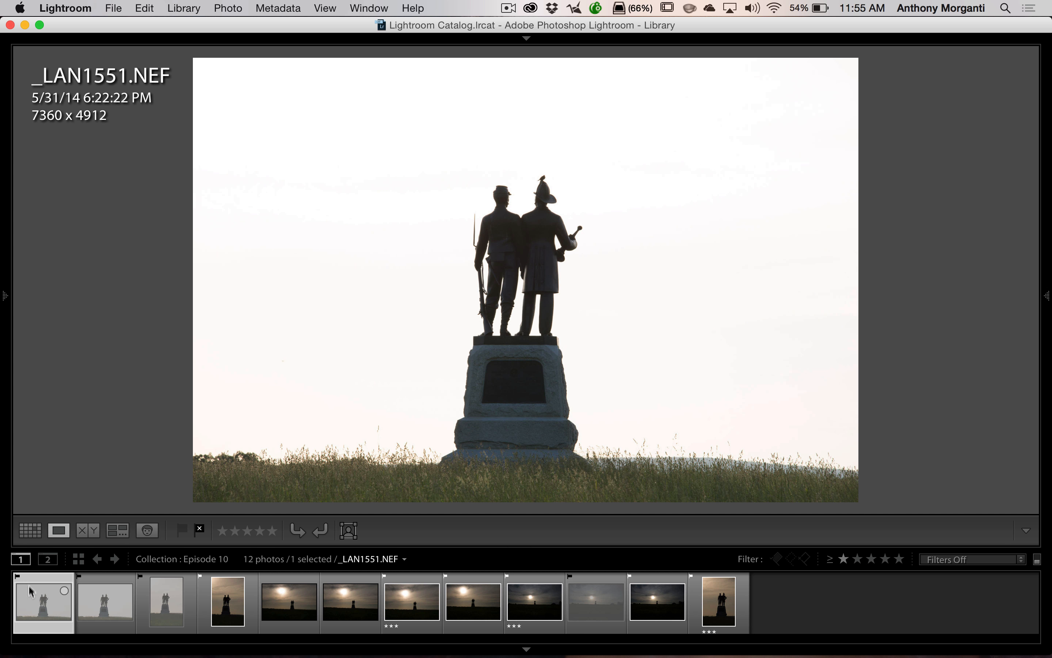
Remove the reject flags from the first three photos and from _LAN1560.NEF.
key("u")
key("u")
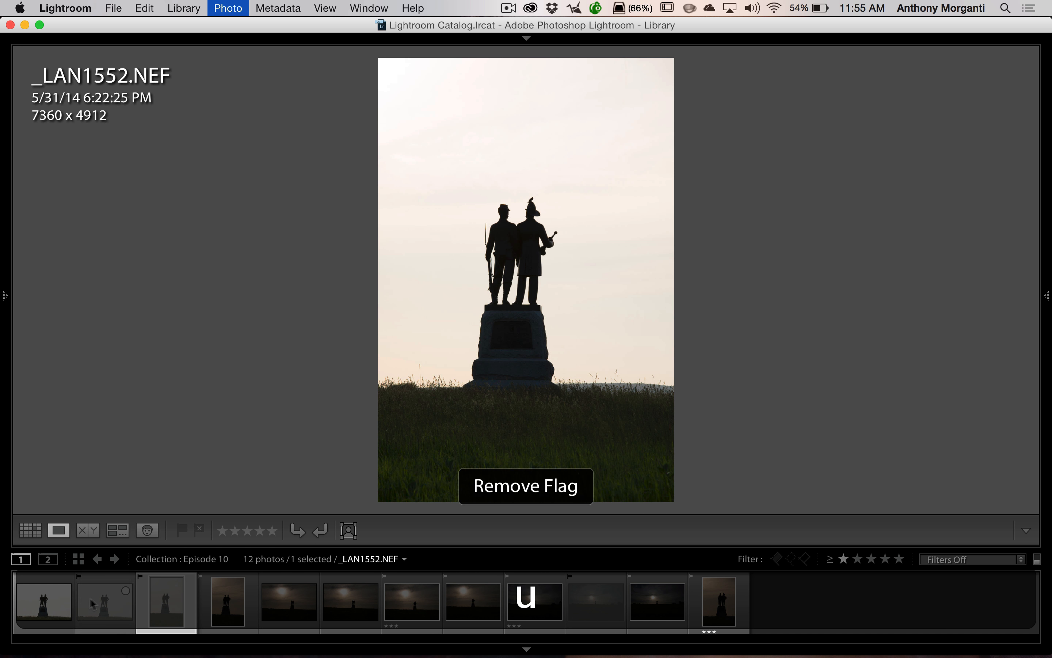
key("u")
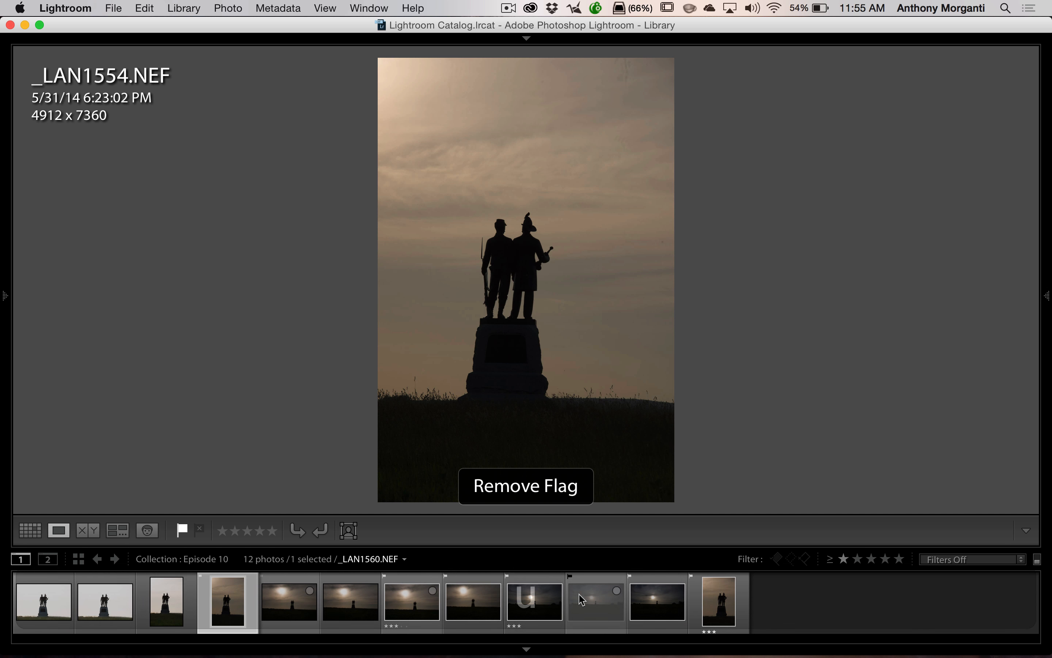
left_click(589, 594)
key("u")
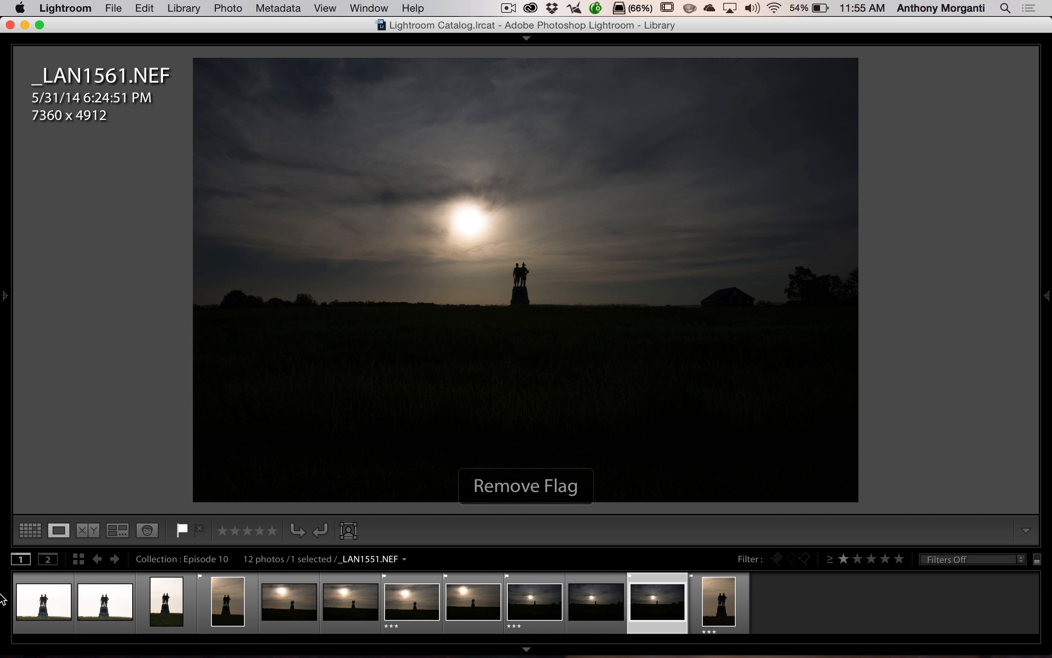
Compare the first photo, _LAN1551.NEF, with _LAN1561.NEF in Compare view and make _LAN1561.NEF the Select.
left_click(34, 599)
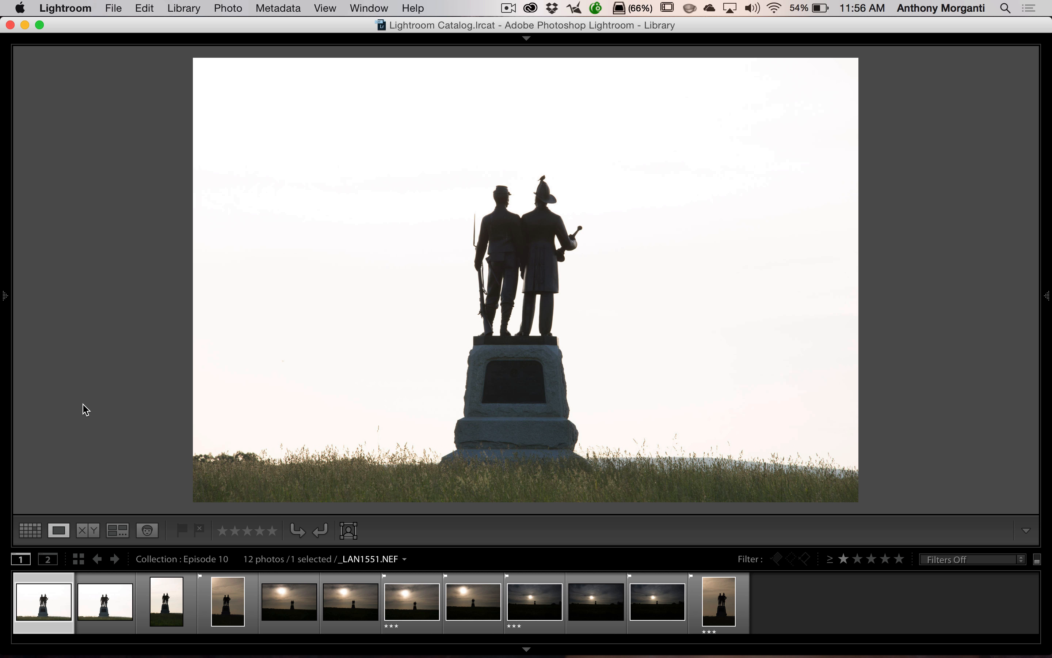
key("c")
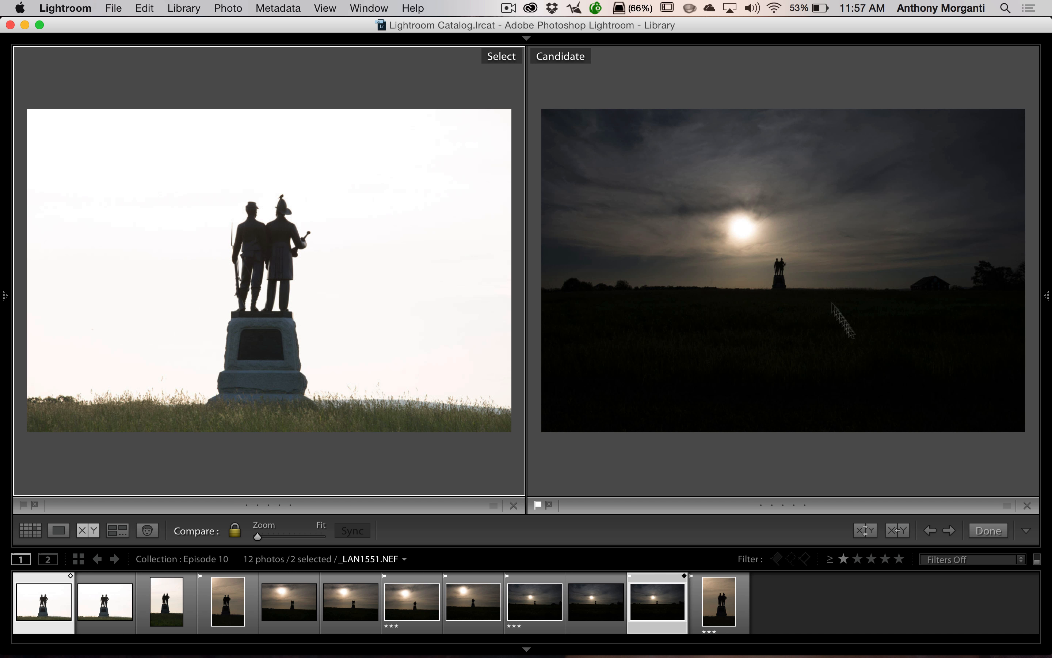
left_click(897, 530)
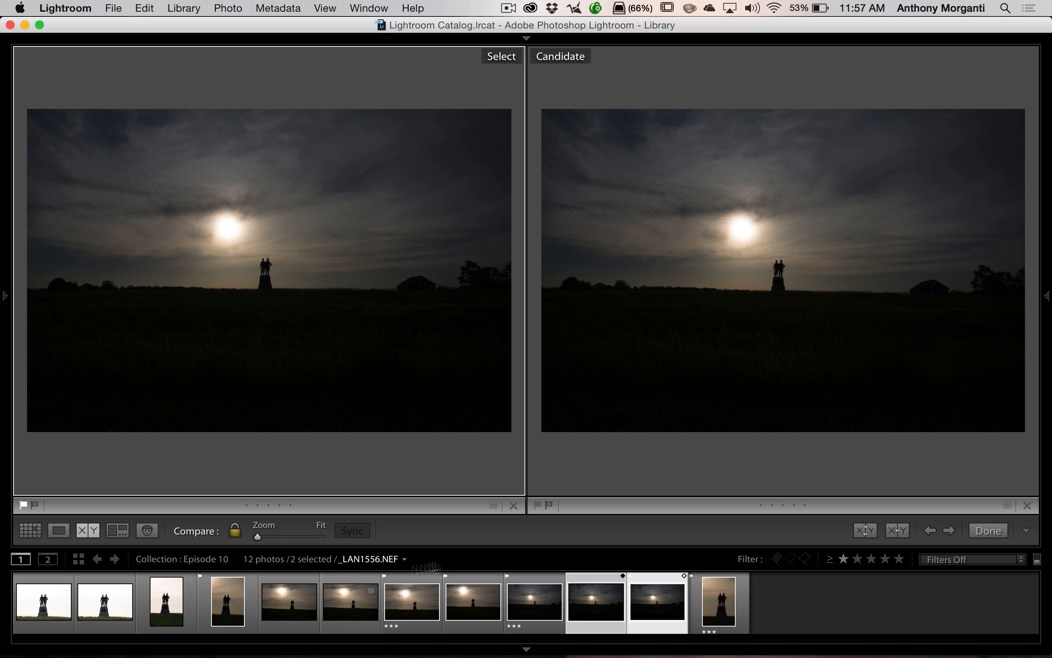
Compare _LAN1561.NEF with candidates _LAN1559.NEF, _LAN1558.NEF and _LAN1557.NEF in turn, and make _LAN1557.NEF the Select.
left_click(534, 614)
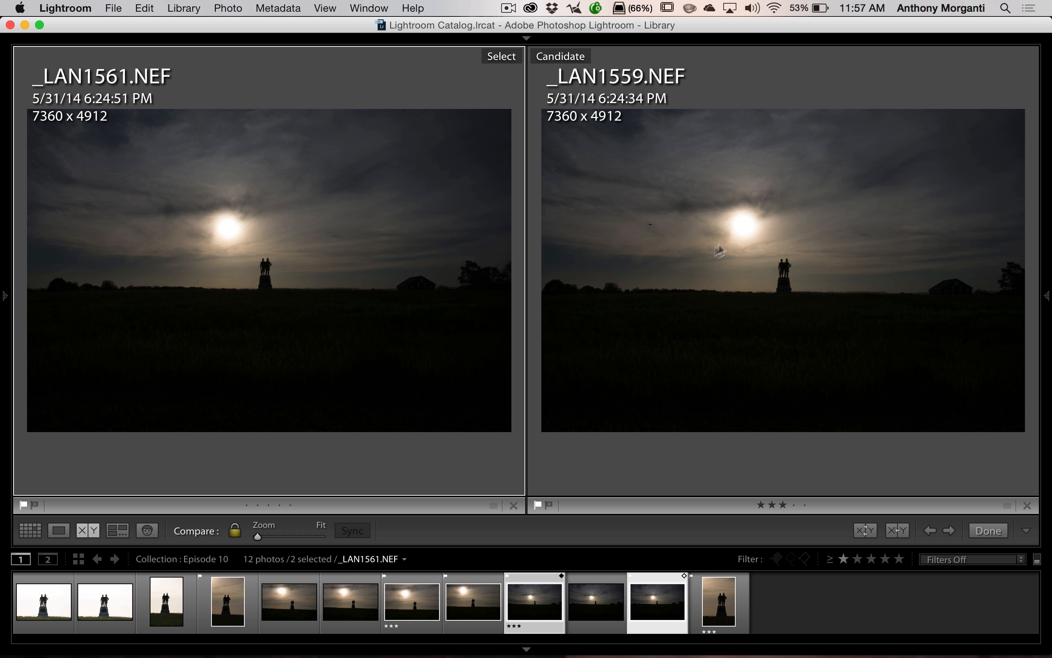
key("Left")
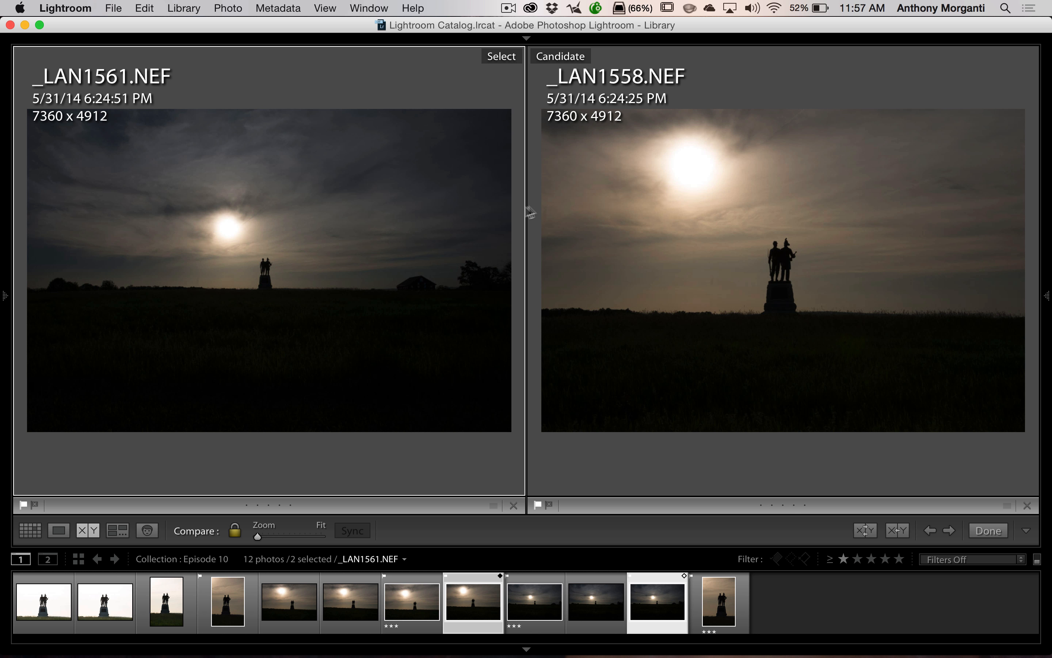
key("Left")
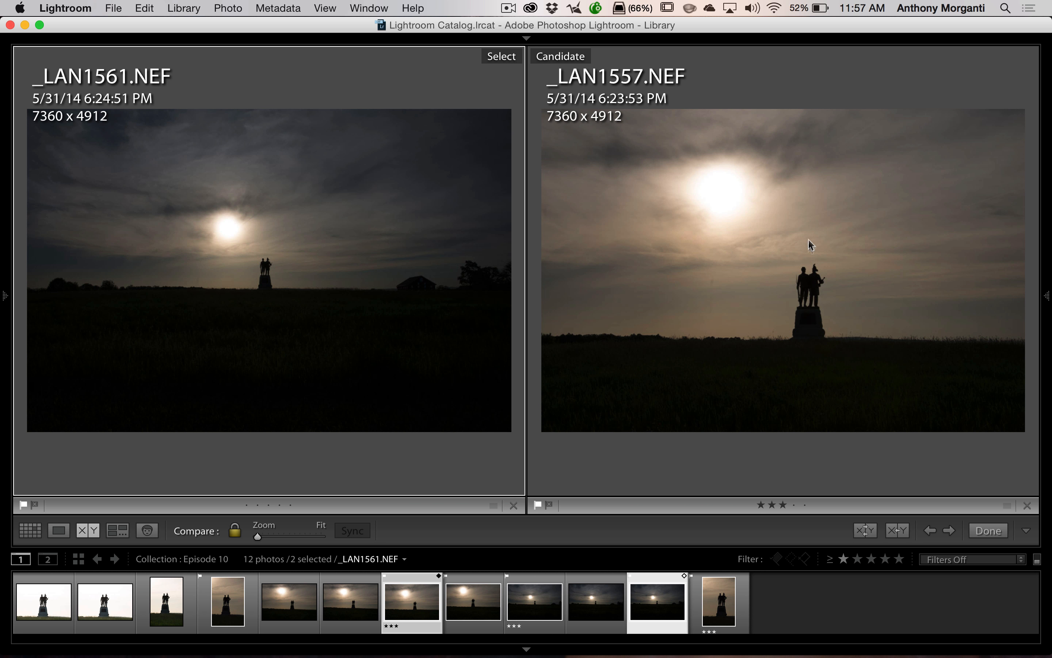
left_click(897, 531)
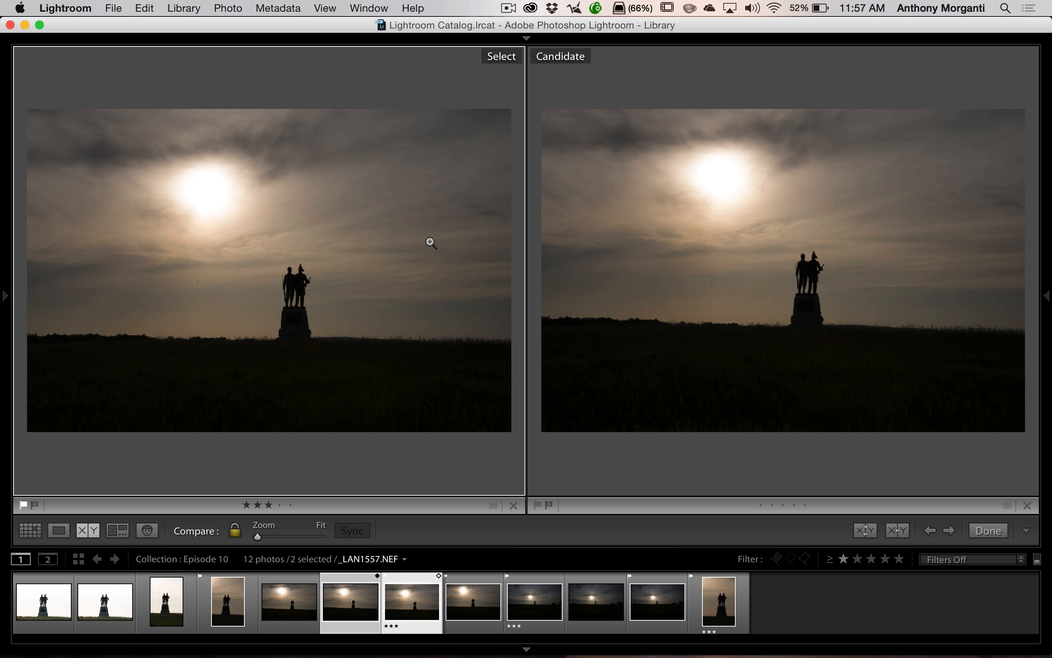
Compare _LAN1557.NEF with candidates _LAN1555.NEF and _LAN1554.NEF, and make _LAN1554.NEF the Select.
key("Left")
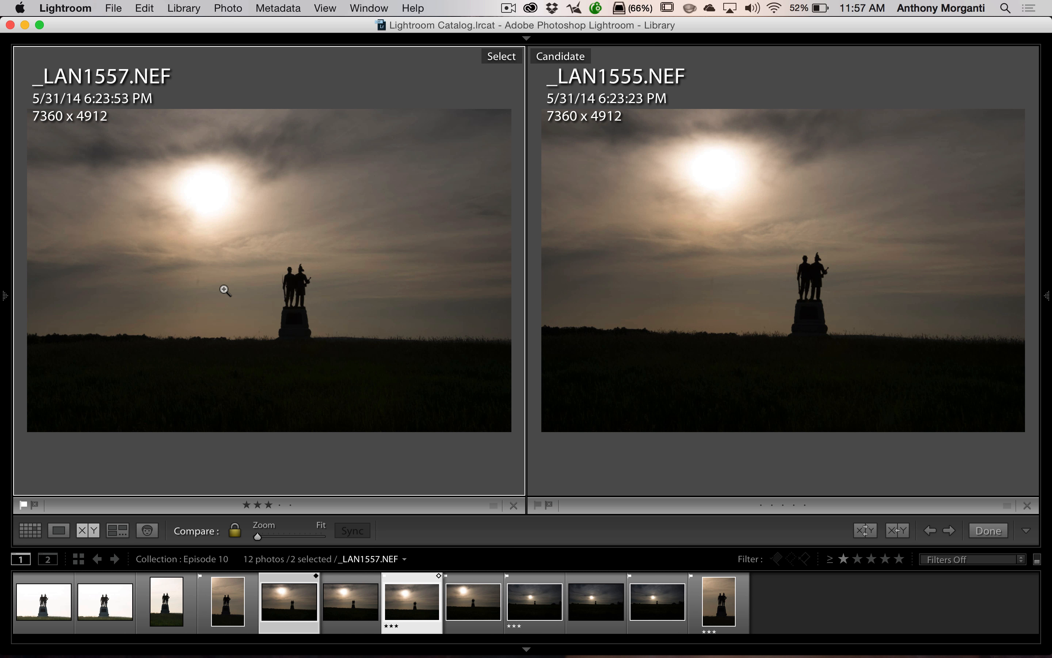
key("Left")
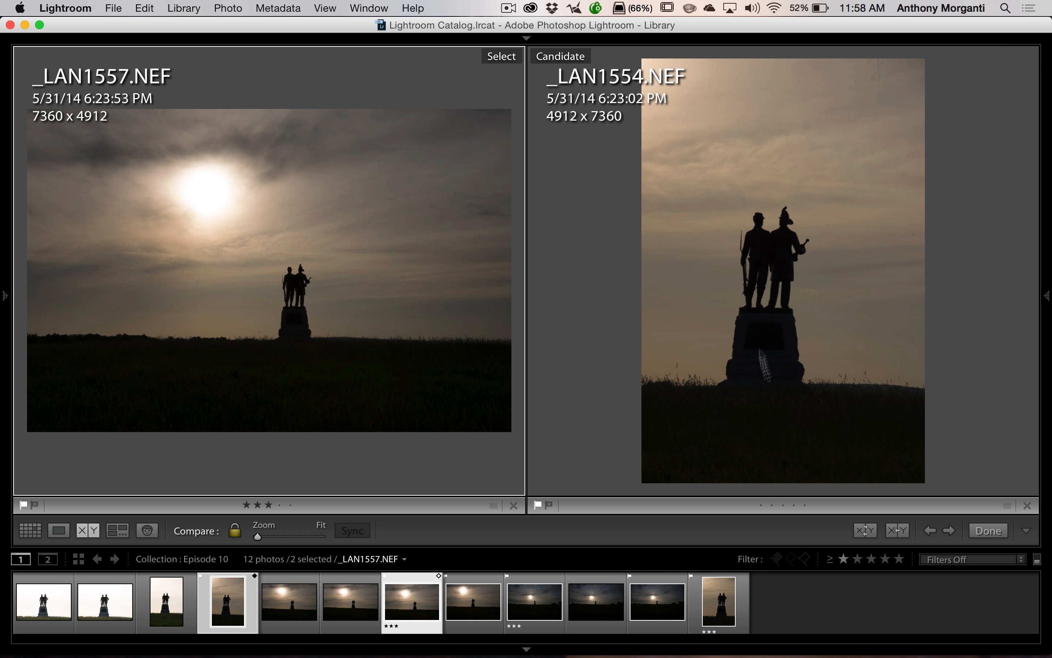
left_click(895, 532)
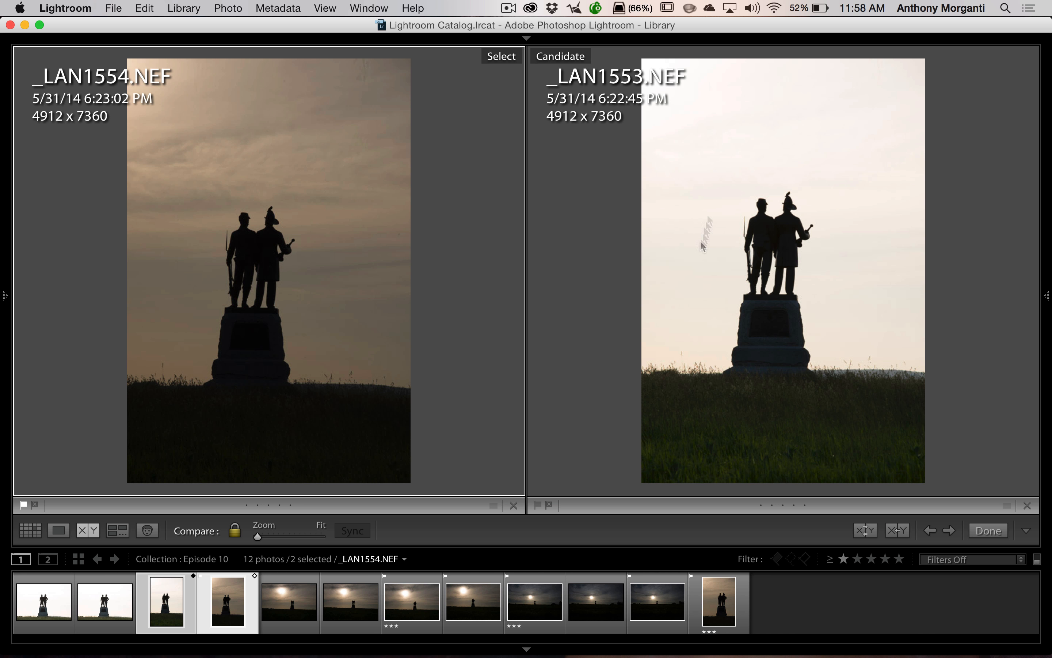
Compare _LAN1554.NEF with the remaining earlier candidates back to _LAN1551.NEF, and leave Compare view.
key("Left")
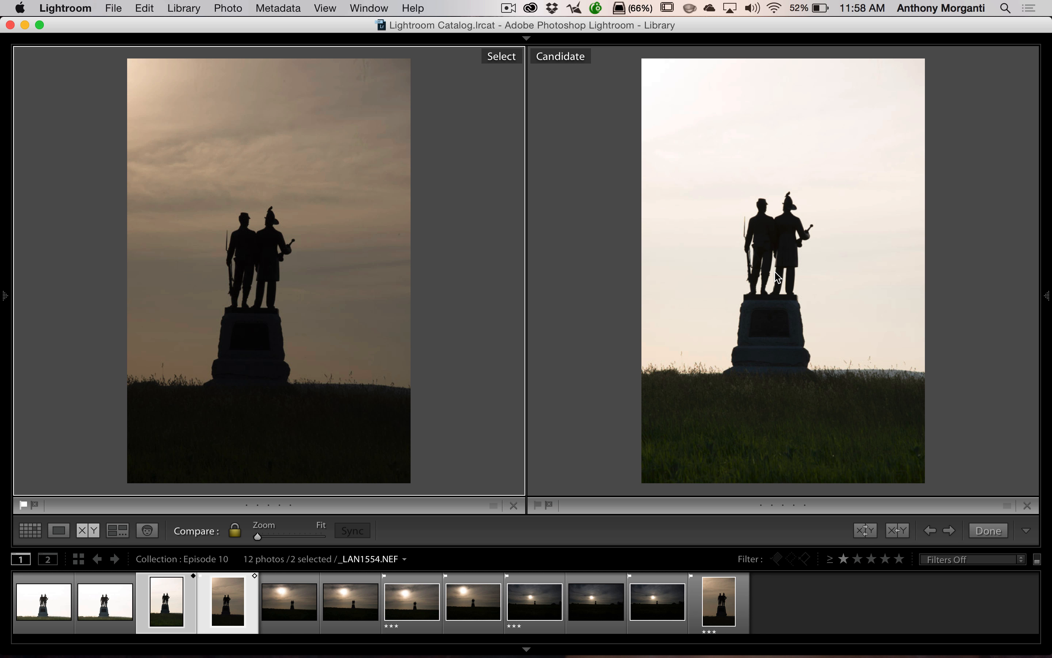
key("Left")
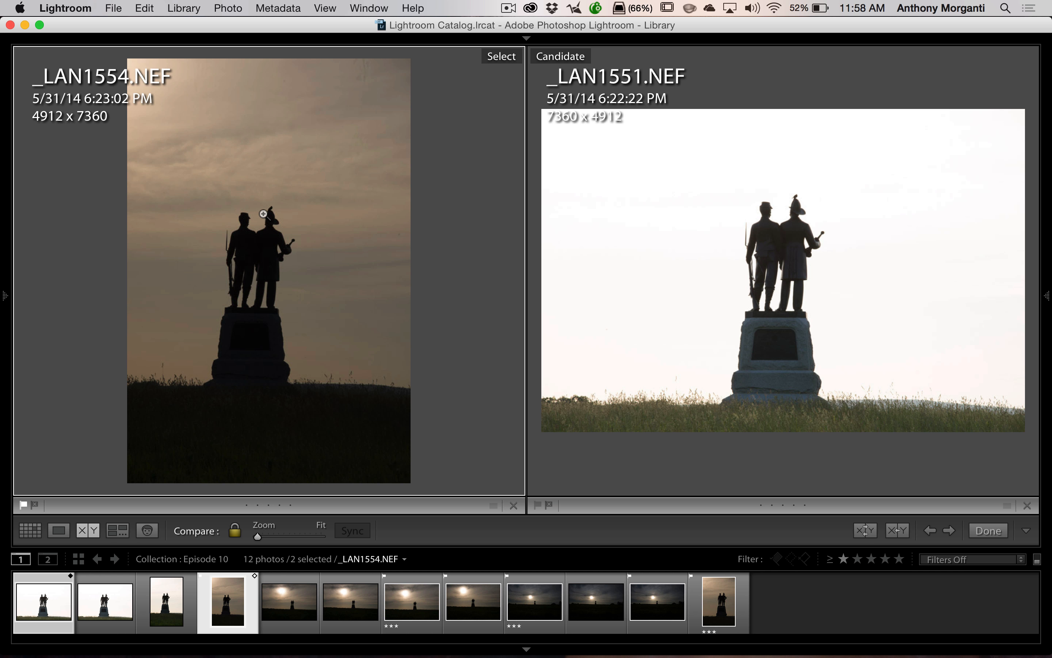
key("c")
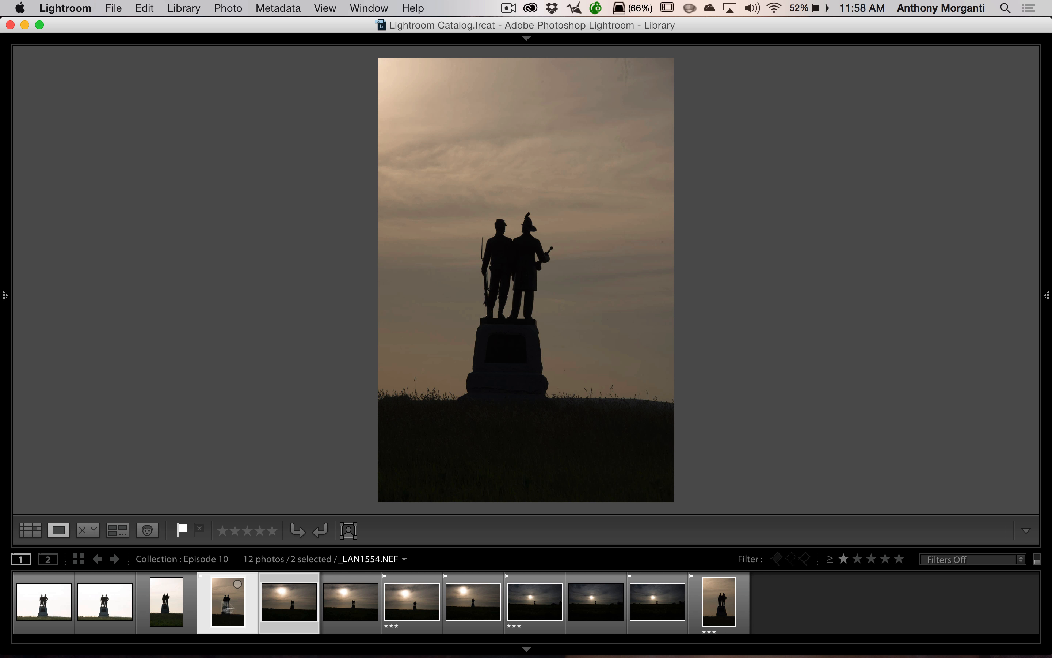
Open _LAN1554.NEF in the Develop module and hide the filmstrip to enlarge the photo.
left_click(174, 603)
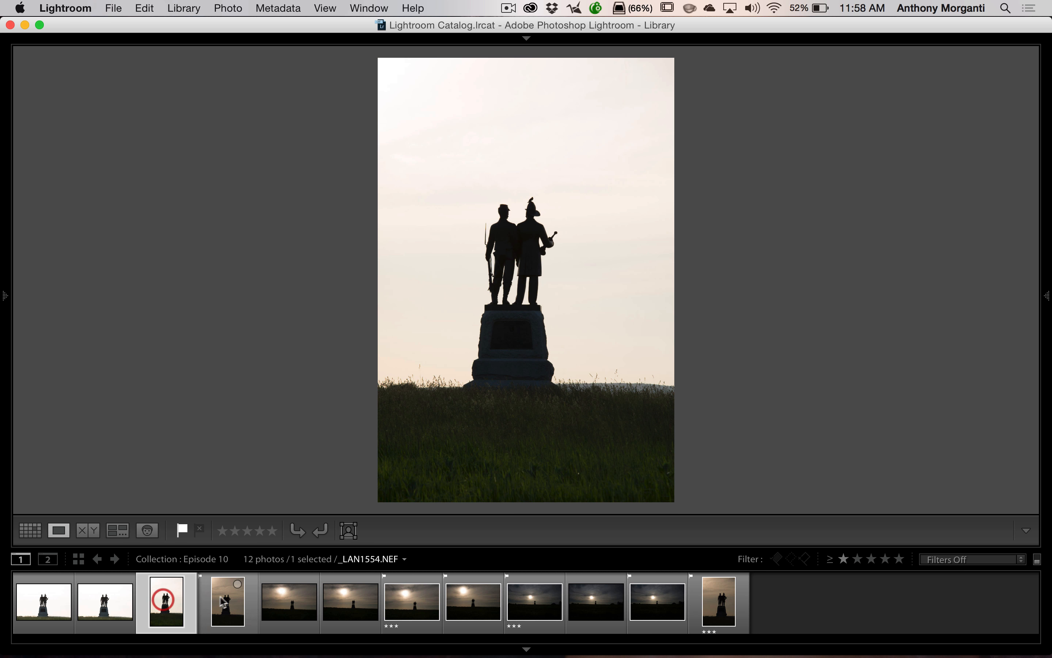
key("Right")
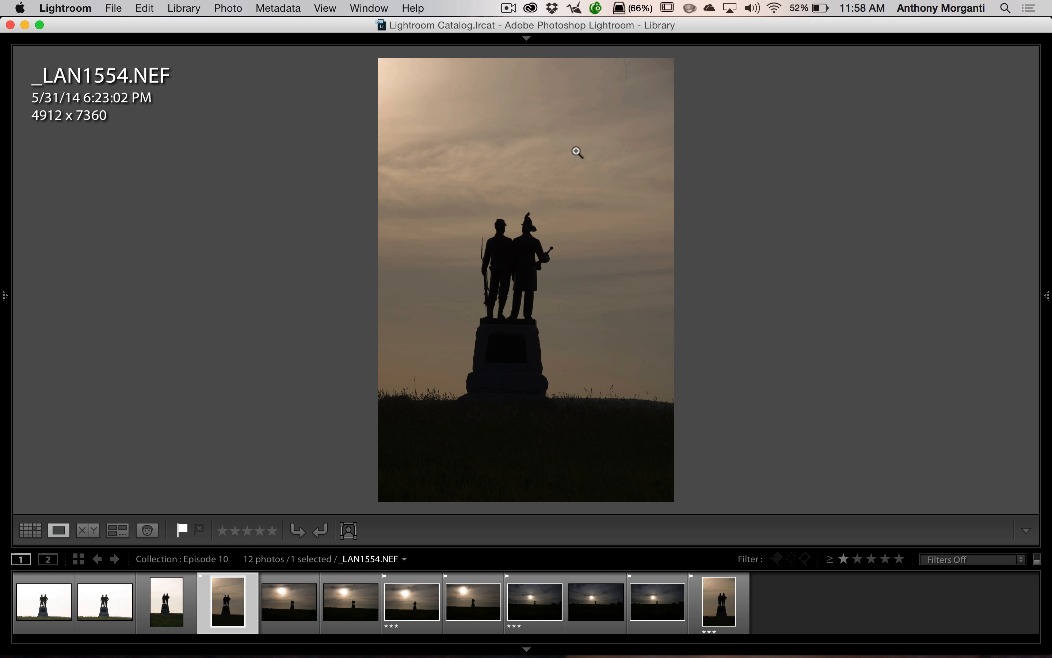
key("d")
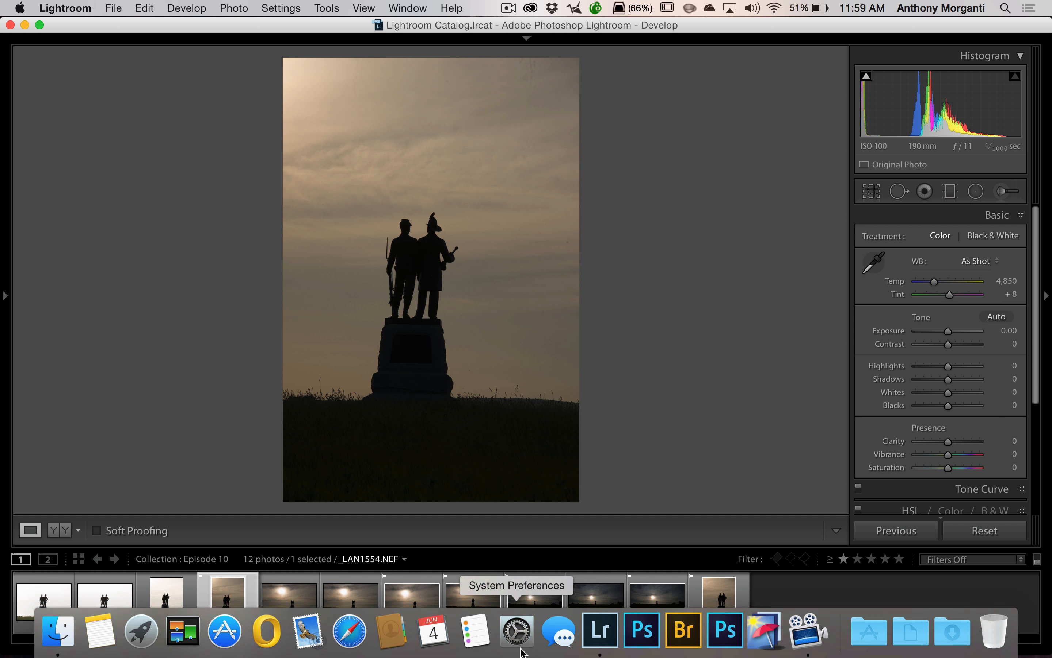
key("t")
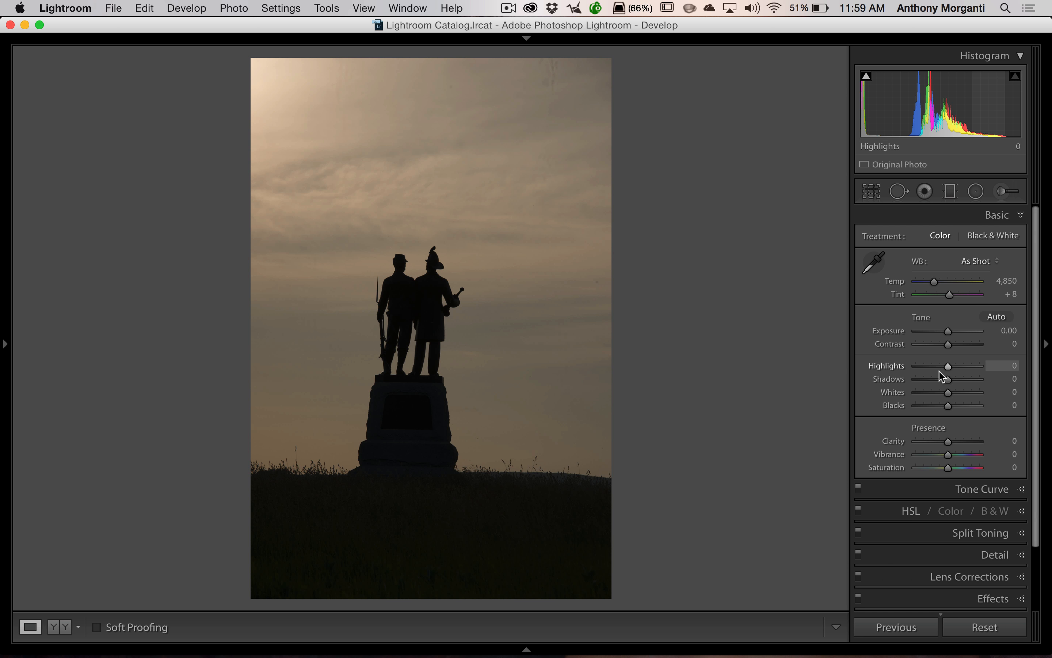
Try brightening the statue and grass by setting Shadows to +100.
left_click_drag(949, 381, 1010, 383)
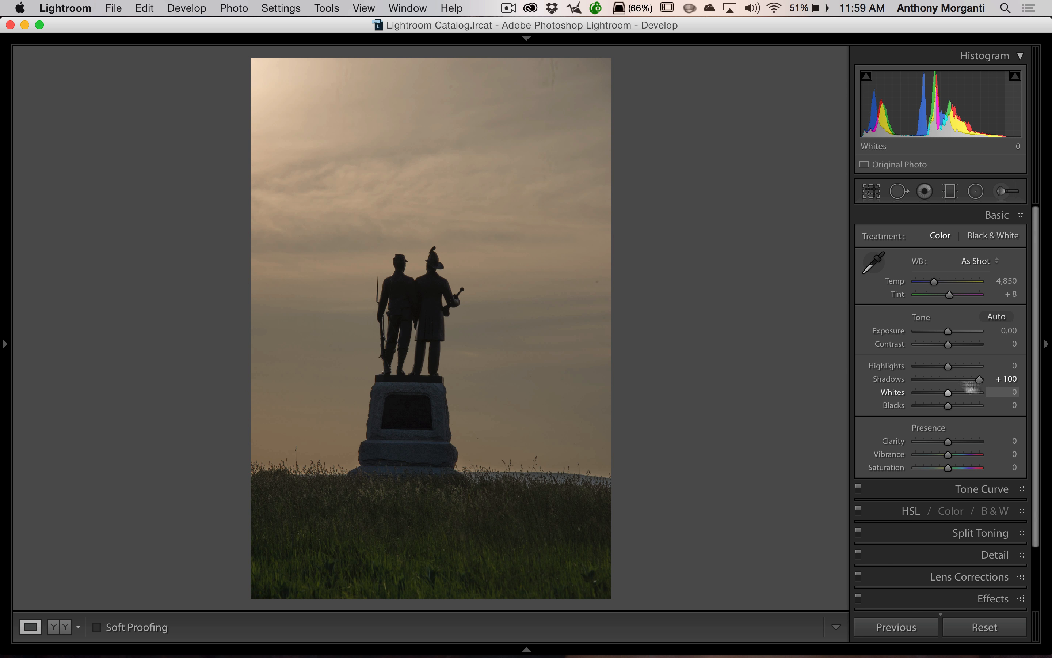
double_click(891, 380)
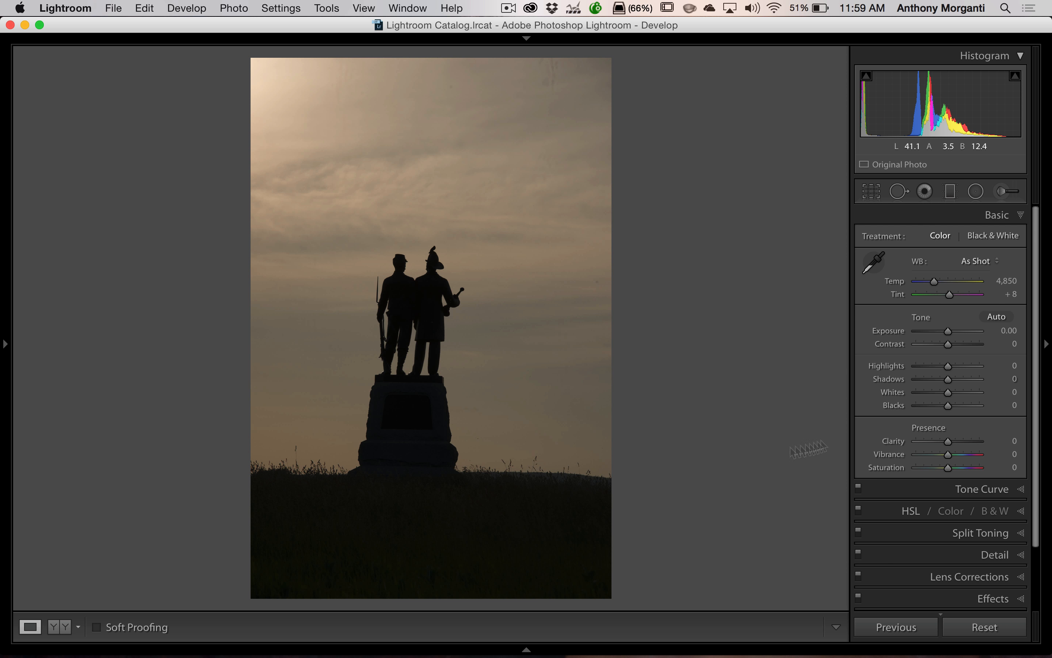
left_click_drag(949, 381, 1040, 370)
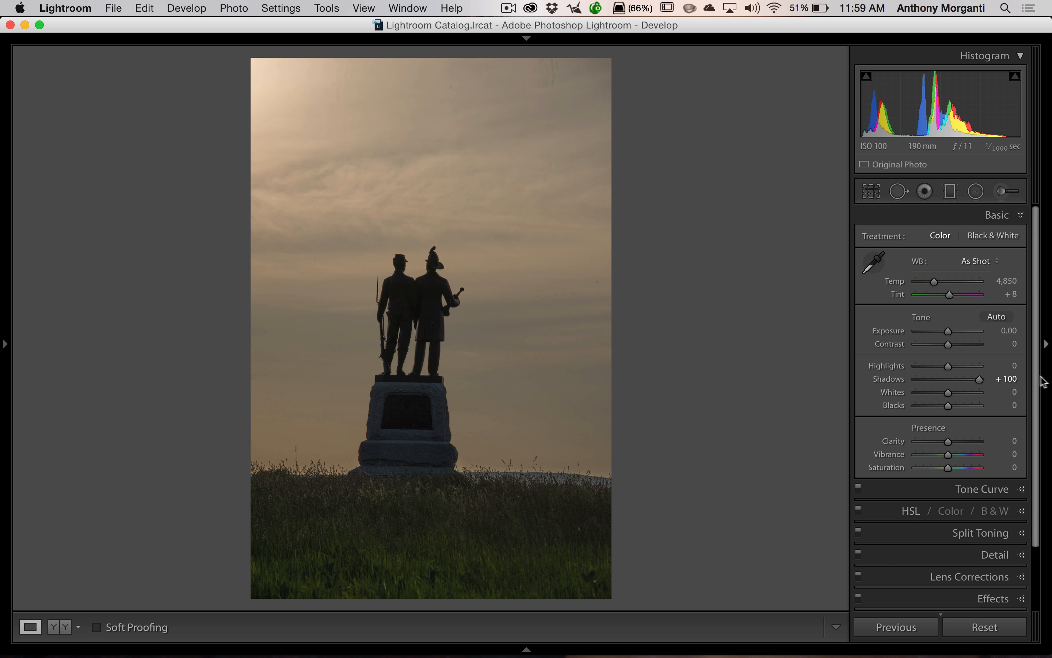
Straighten the photo with Crop & Straighten at an angle of −1.74, keeping the original aspect, and apply the crop.
left_click(874, 194)
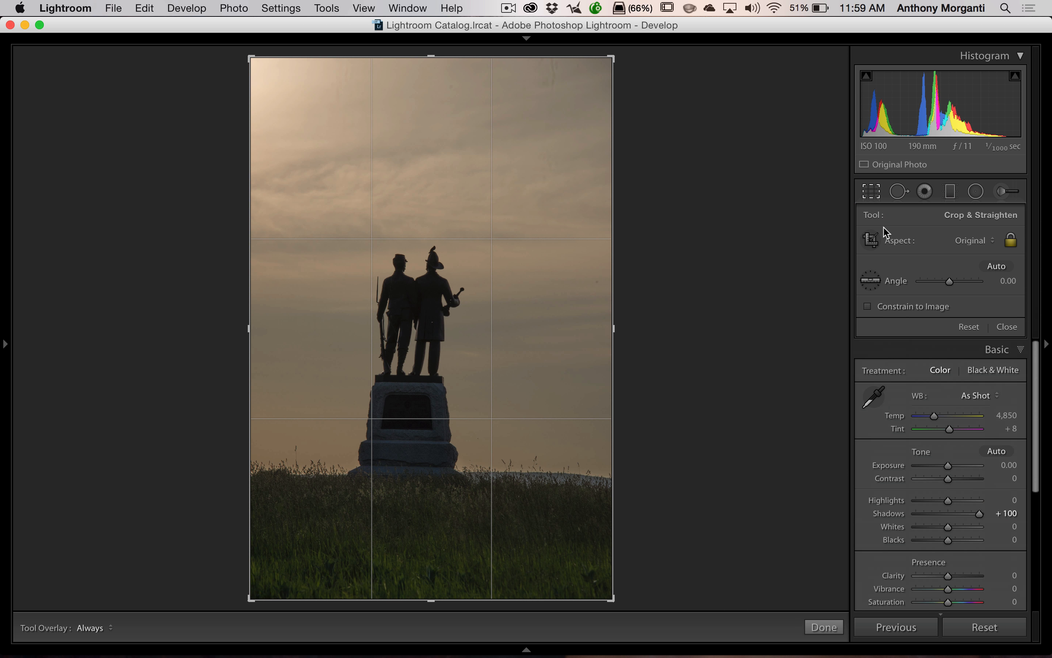
left_click_drag(949, 283, 949, 282)
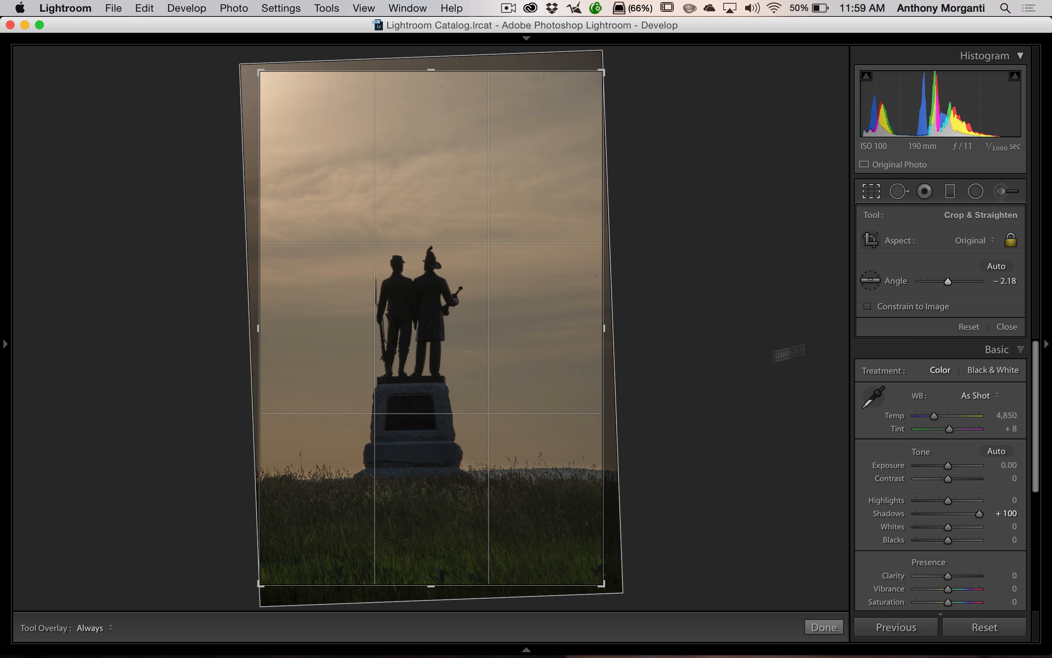
left_click_drag(643, 361, 644, 363)
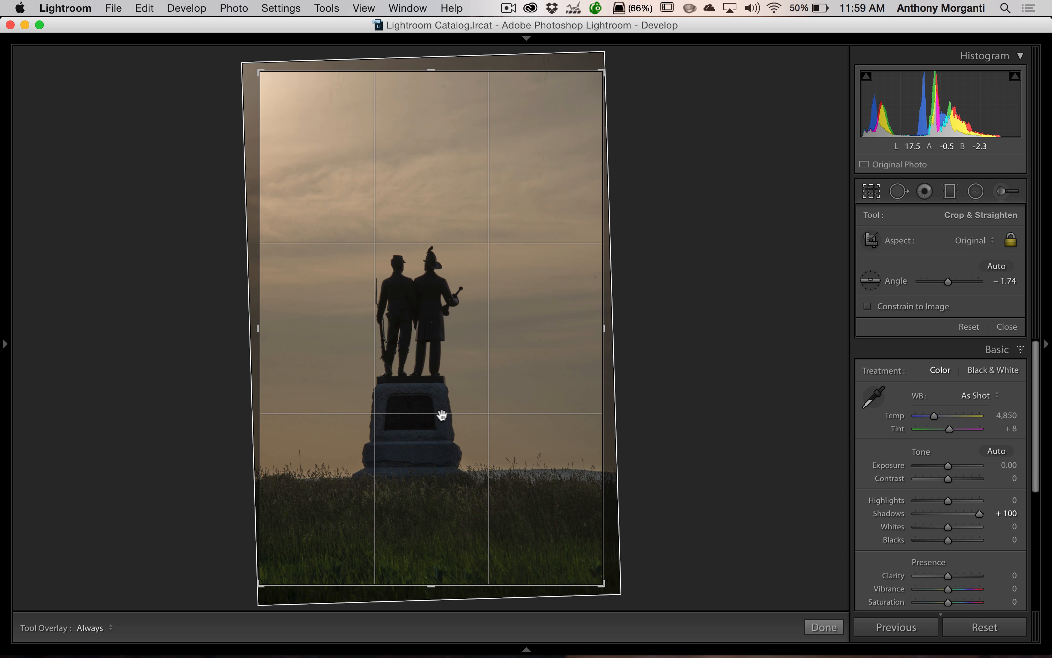
left_click(651, 324)
left_click_drag(695, 276, 695, 276)
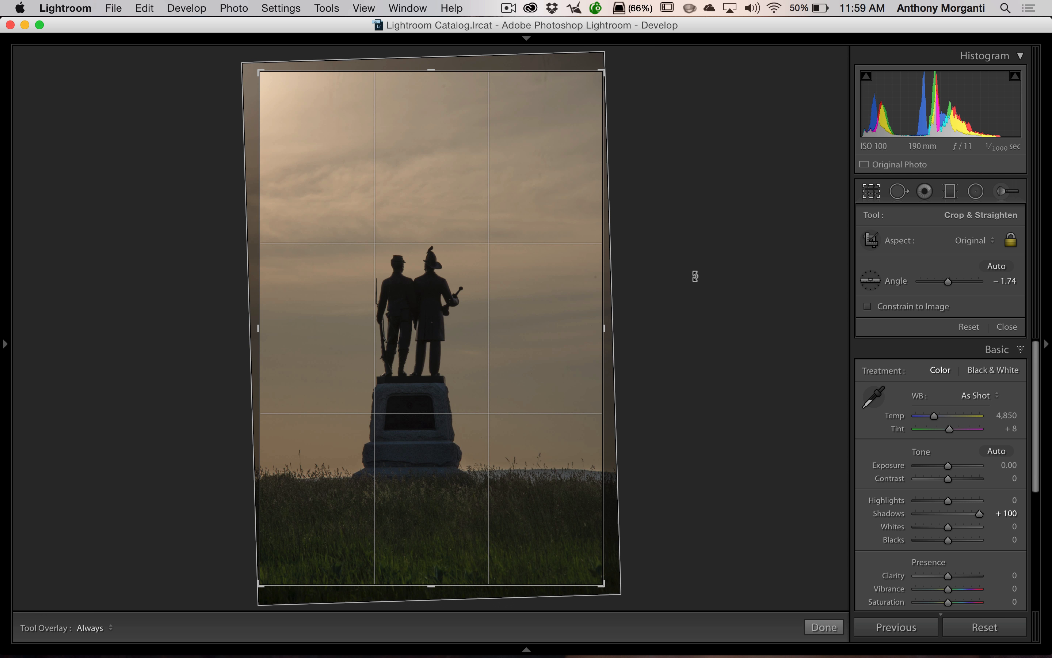
key("Return")
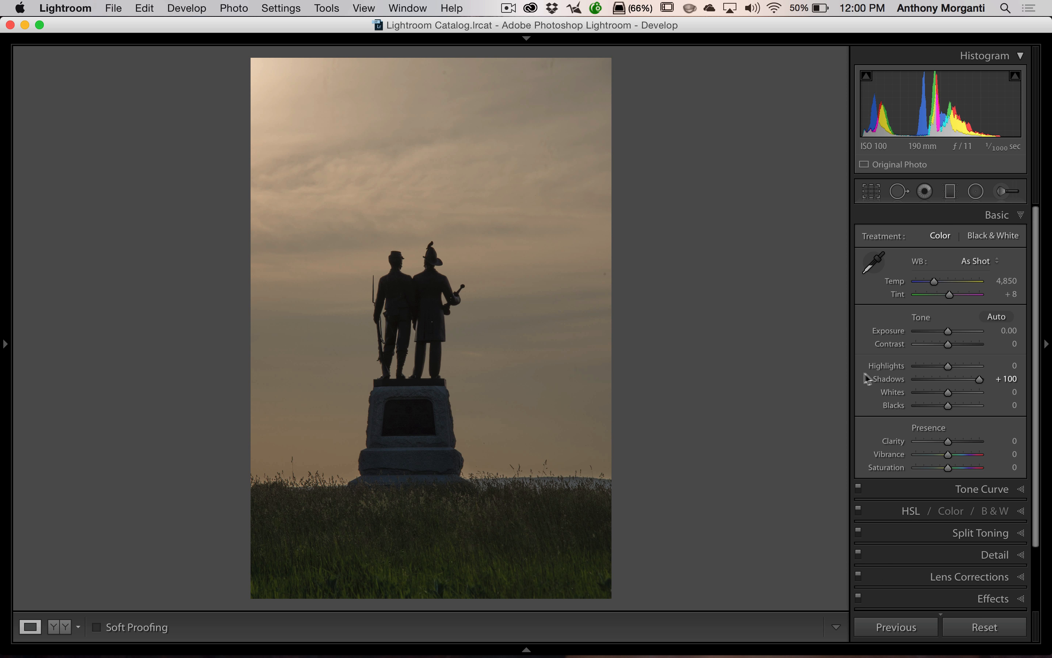
Set Highlights to −15, Shadows to −88, Whites to +55, Blacks to −42 and Clarity to +34.
double_click(894, 380)
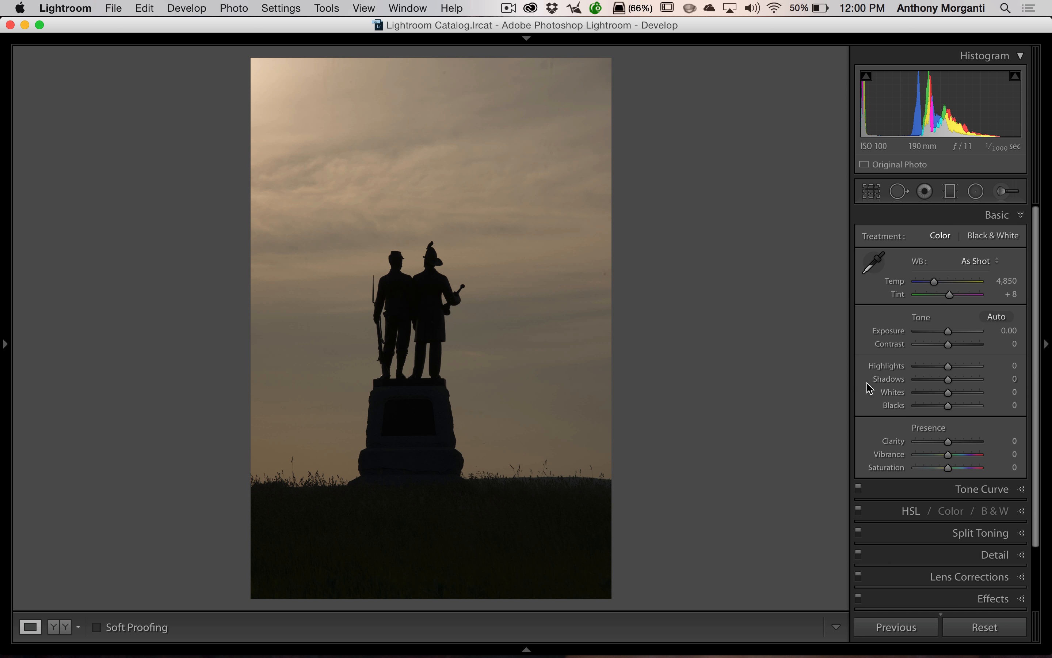
left_click_drag(948, 366, 943, 367)
left_click_drag(948, 380, 920, 380)
left_click_drag(948, 392, 965, 392)
left_click_drag(948, 406, 934, 406)
left_click_drag(948, 442, 956, 441)
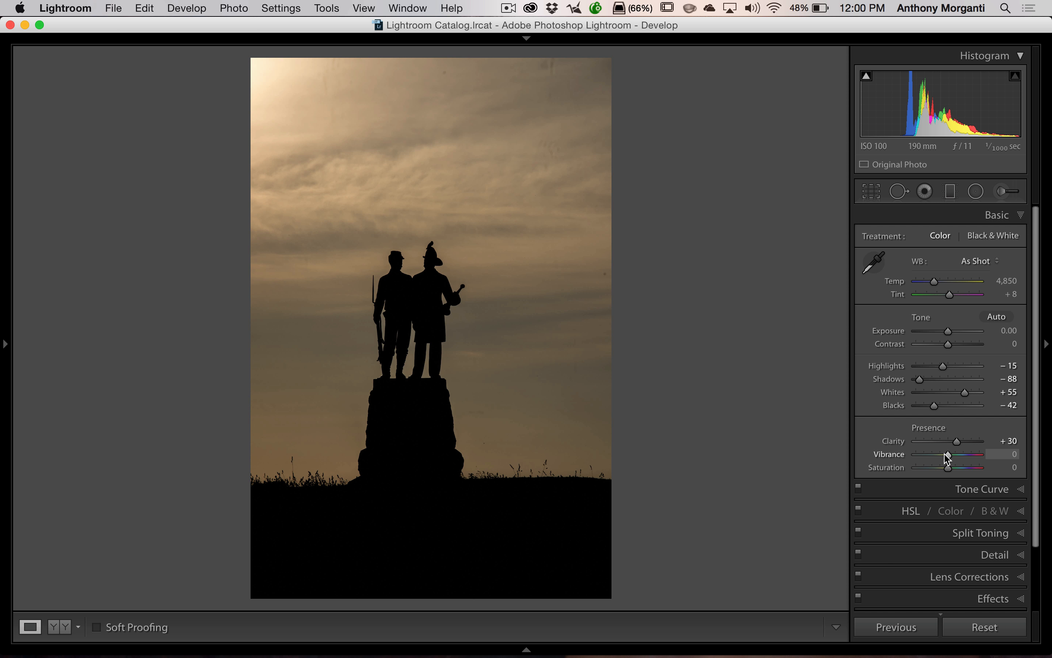
left_click_drag(956, 441, 958, 441)
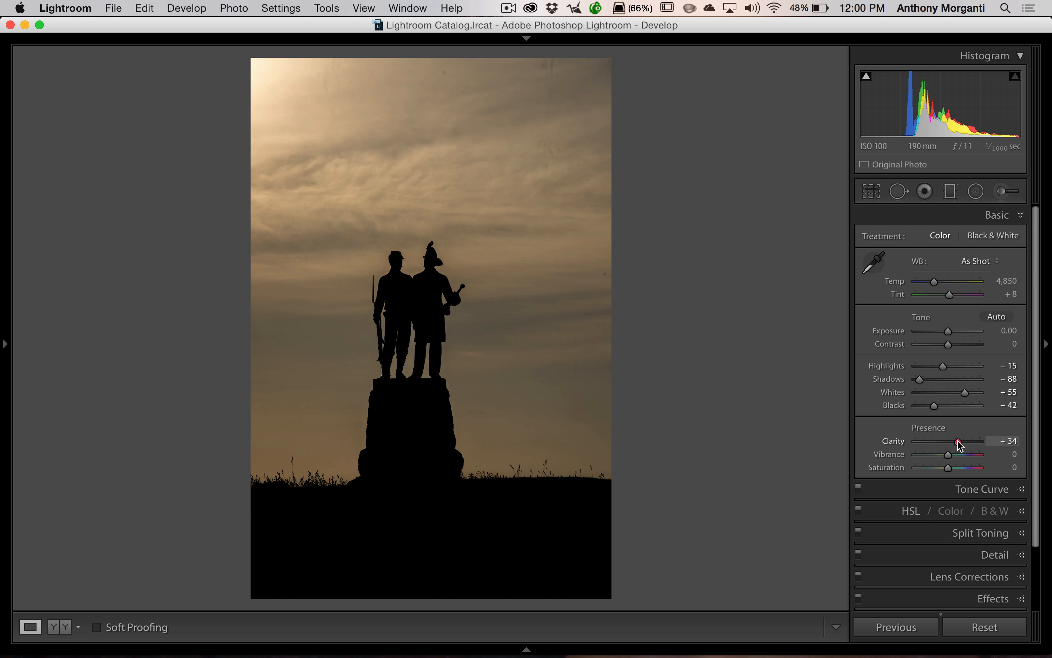
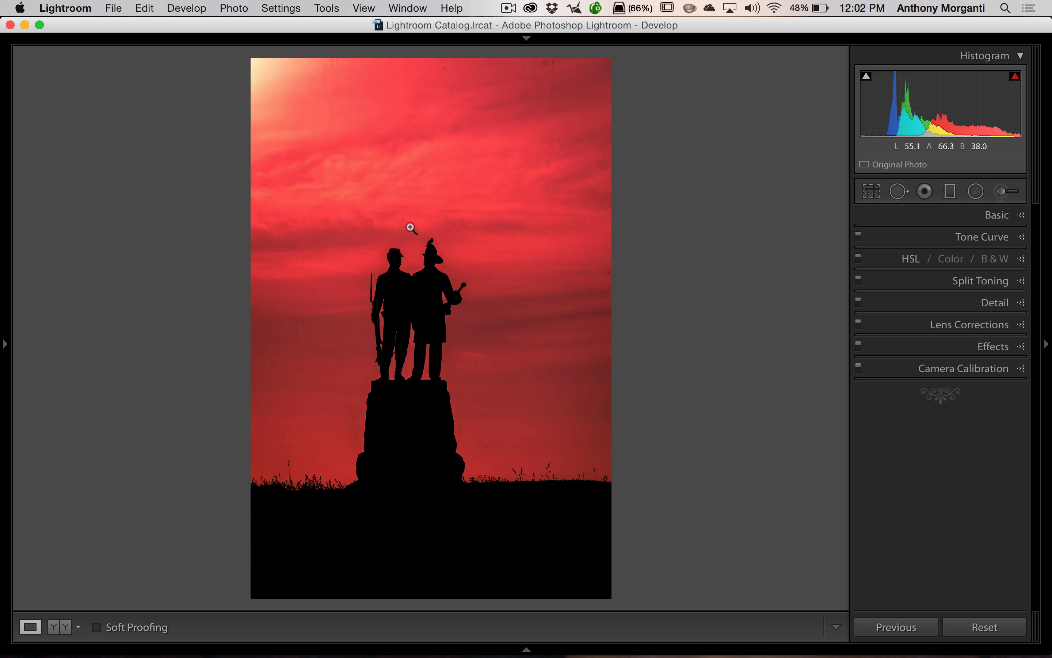
Set the Split Toning balance to −50 and the shadows colour to red with hue 357 and saturation 89.
left_click(1019, 281)
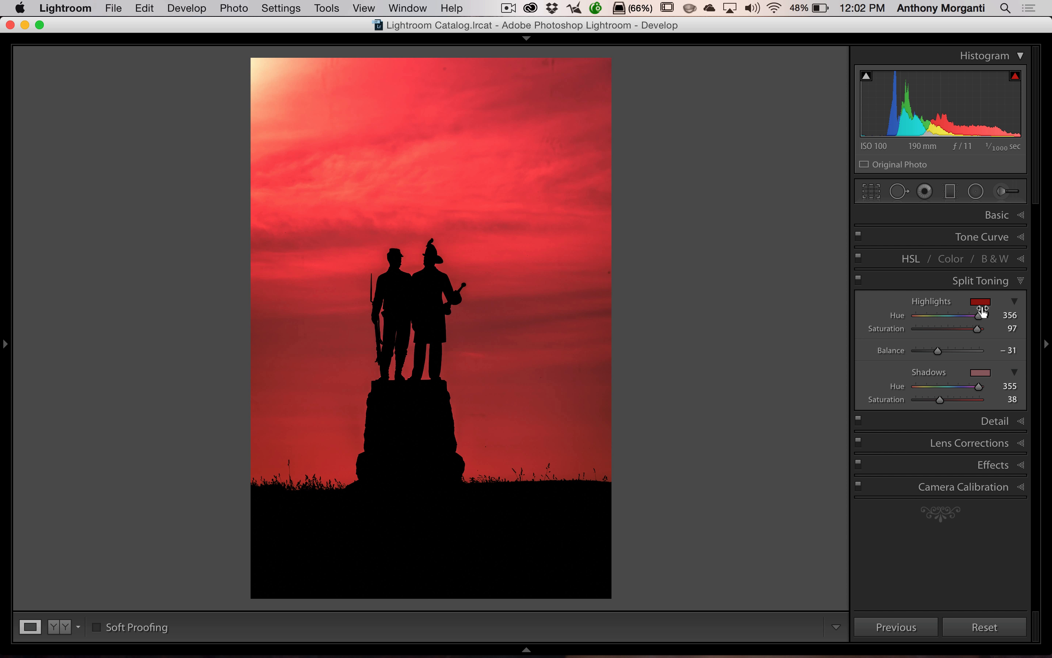
mouse_move(938, 354)
left_mouse_down()
mouse_move(965, 352)
mouse_move(933, 353)
left_mouse_up()
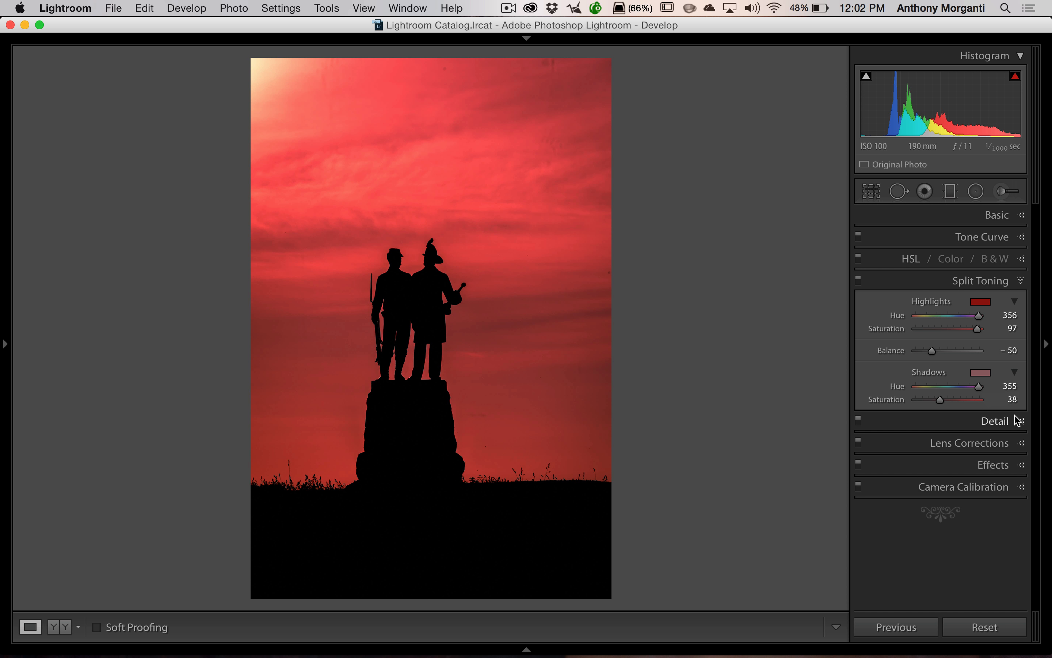
left_click(981, 373)
left_click(944, 376)
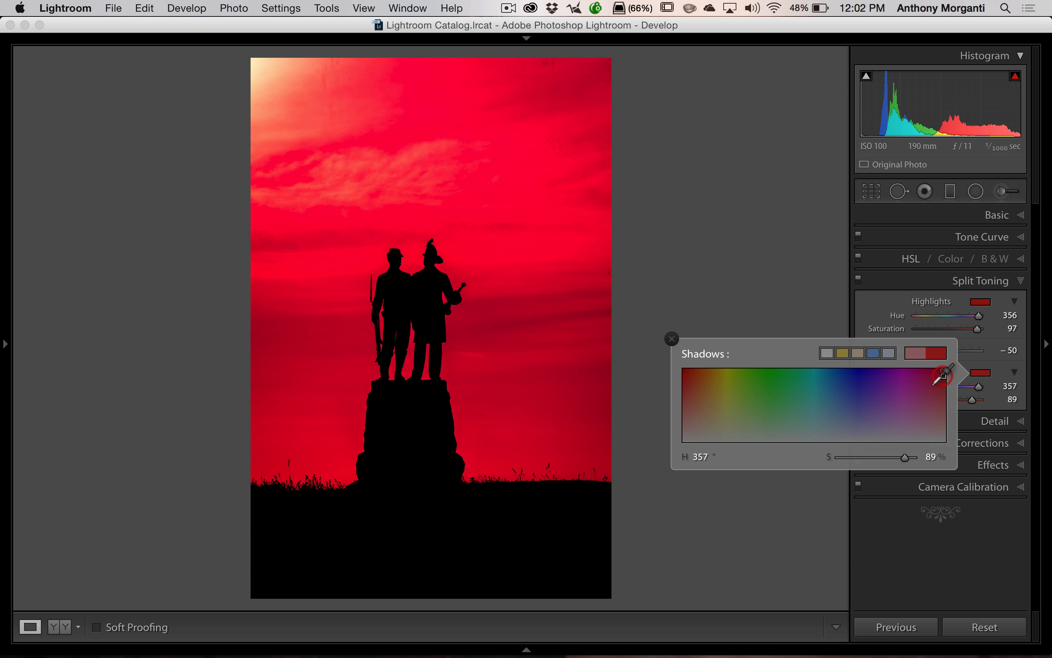
Try other Split Toning colours for the shadows and set them to hue 339 with saturation 51.
left_click(936, 390)
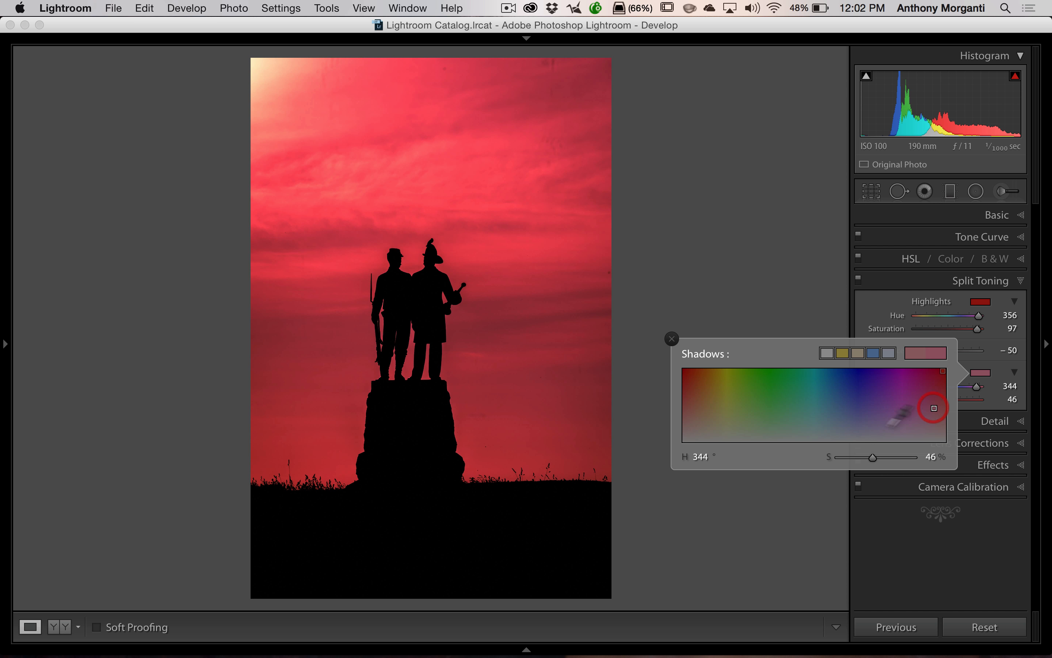
left_click(872, 405)
left_click(872, 382)
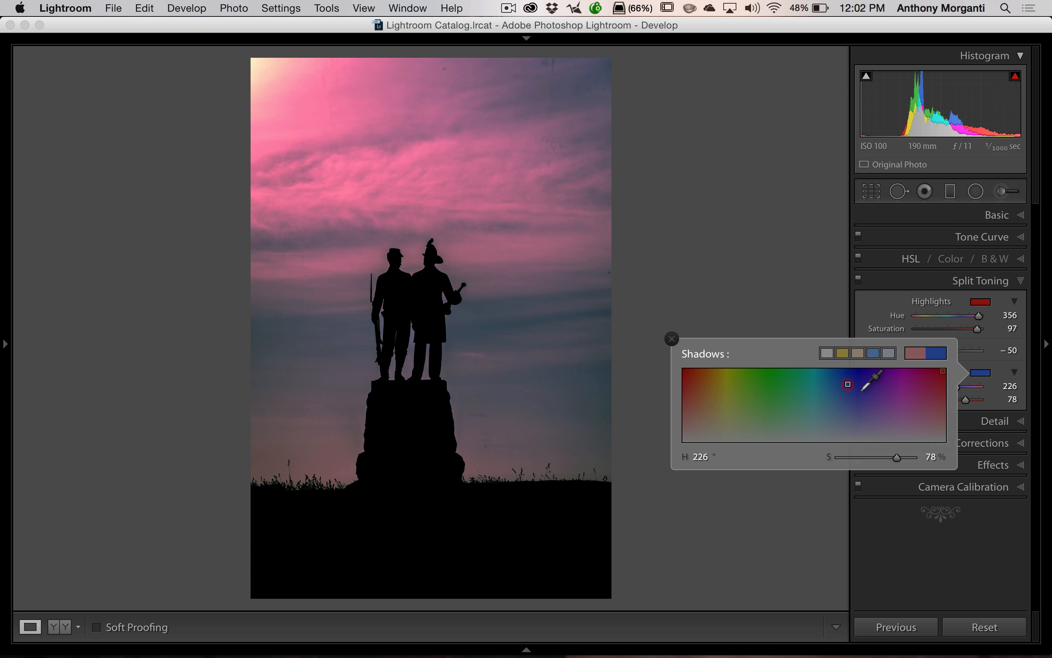
left_click(921, 395)
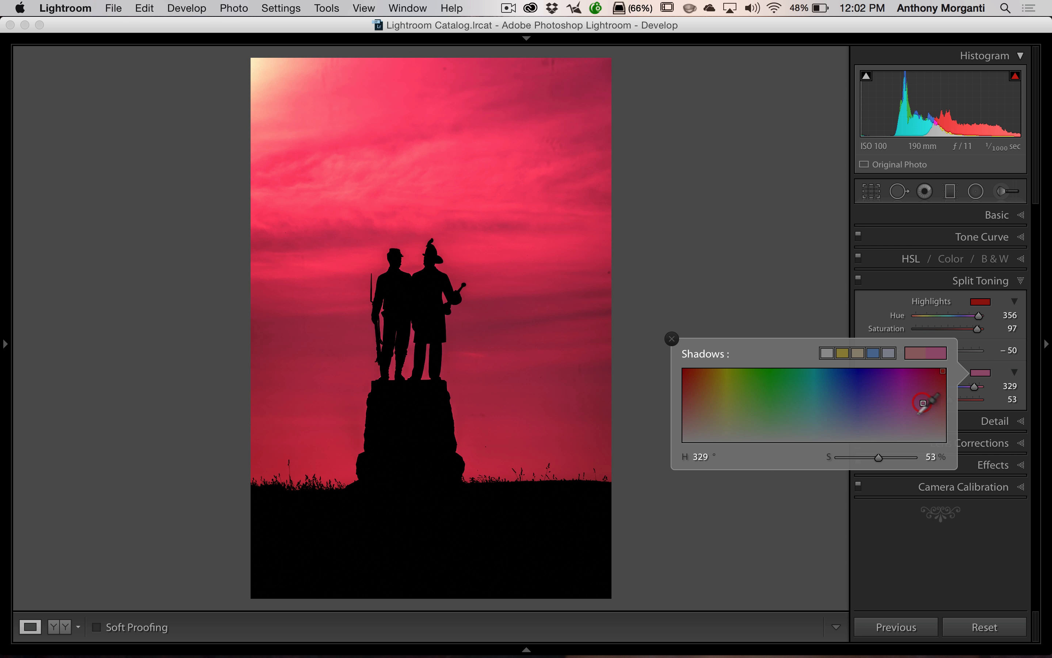
left_click(931, 384)
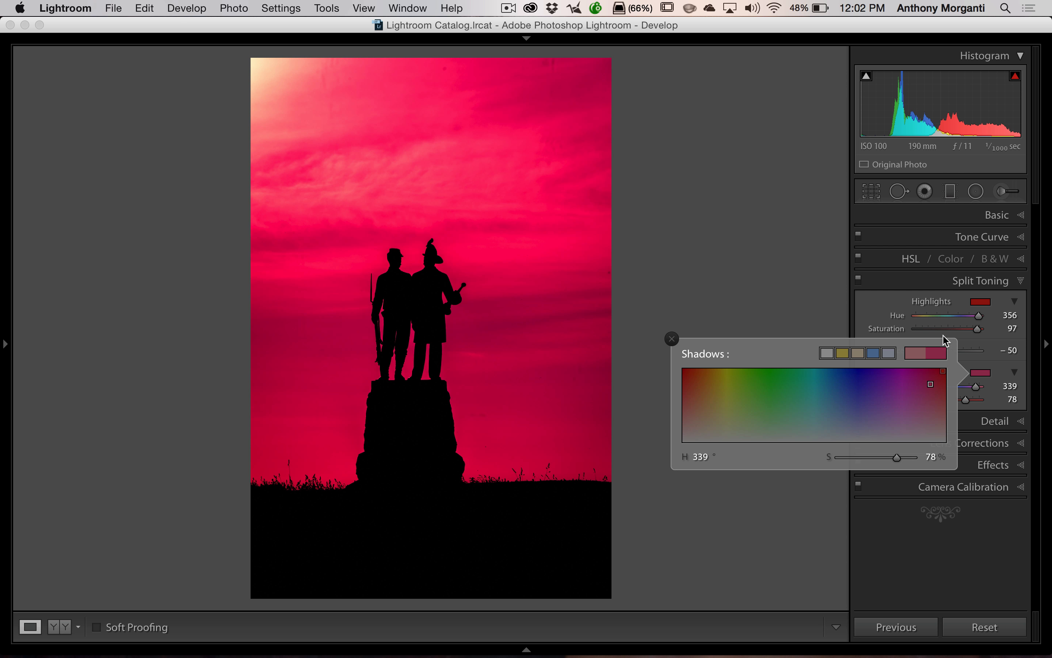
left_click(998, 379)
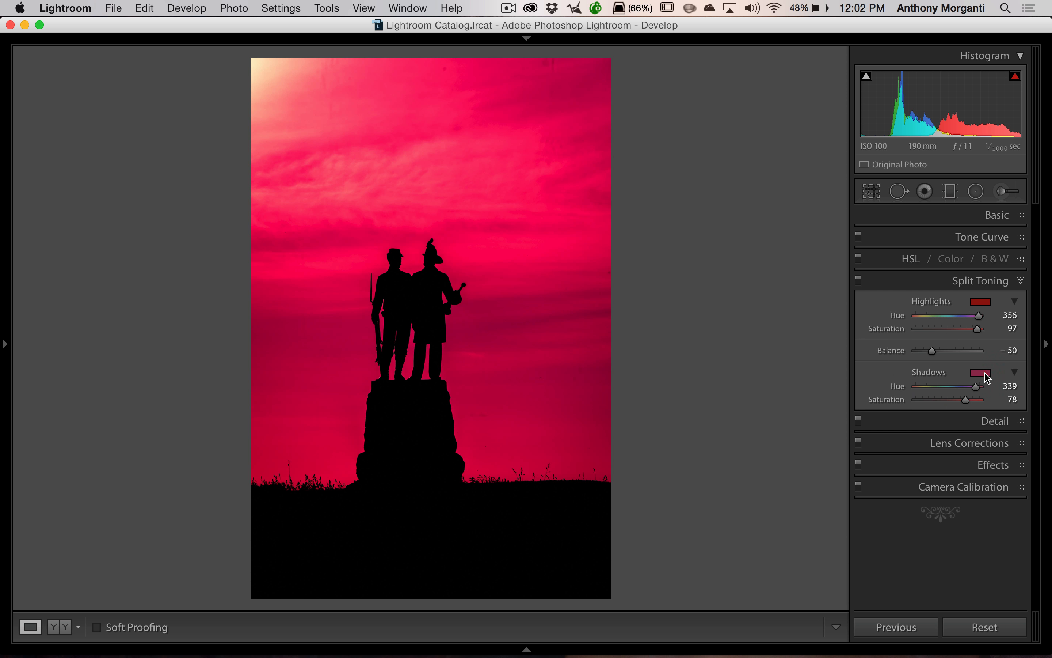
left_click_drag(967, 400, 949, 402)
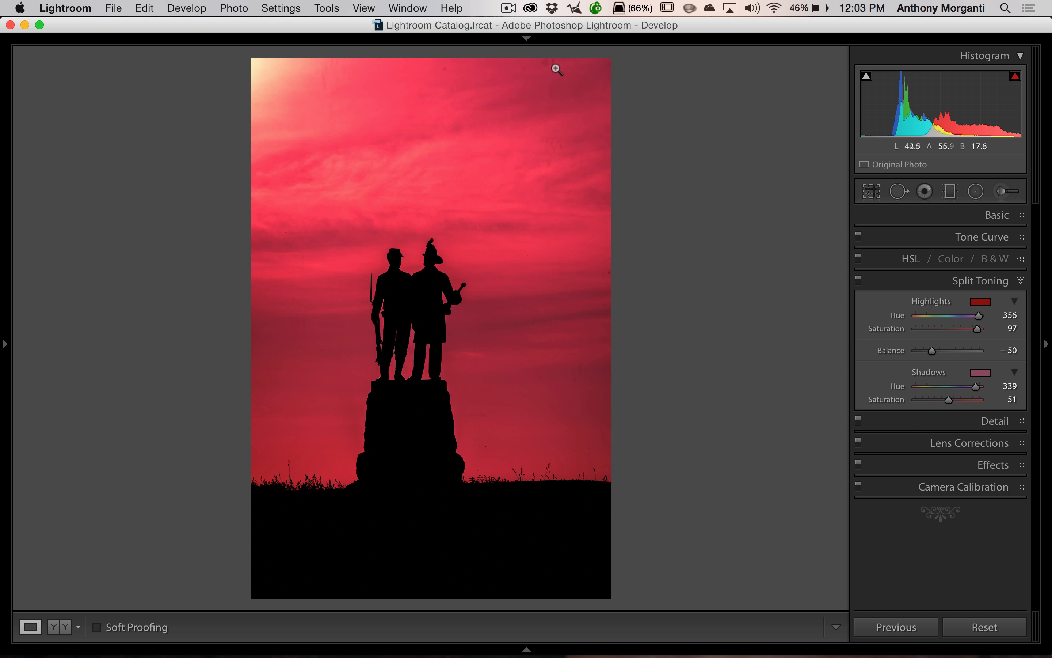
Inspect the upper sky for dust spots and heal the two along the photo's top edge with Spot Removal.
left_click(538, 78)
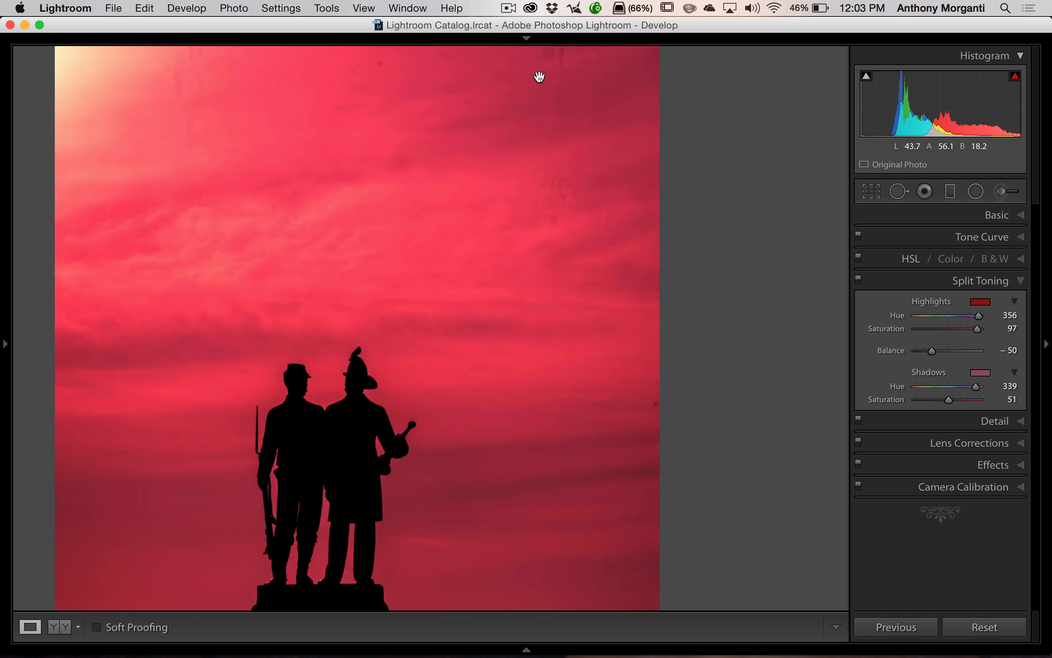
left_click_drag(597, 94, 596, 261)
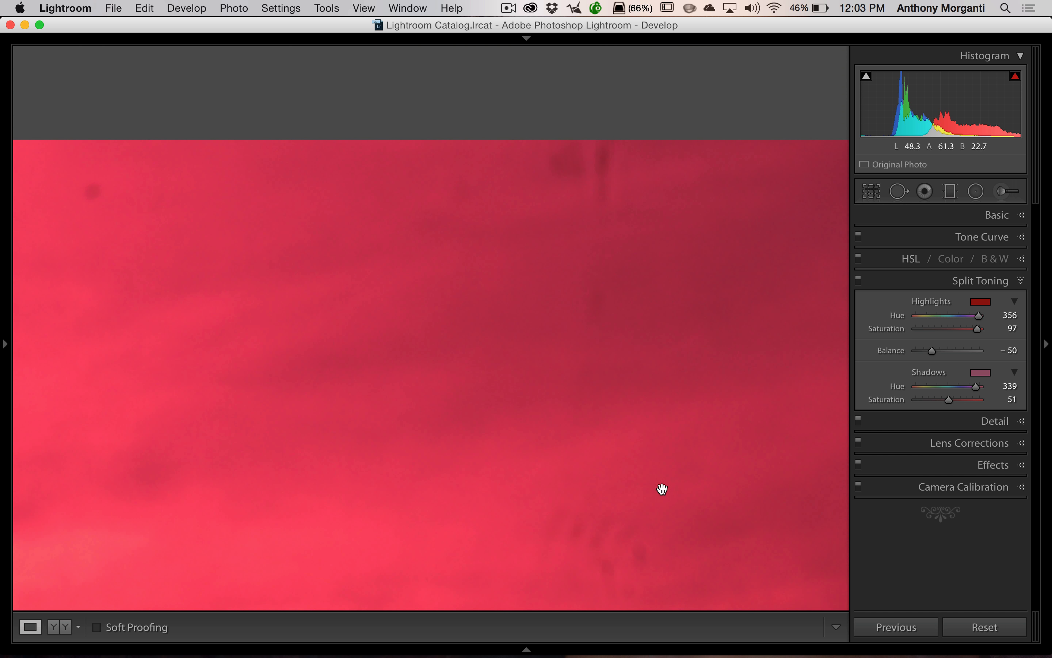
left_click_drag(662, 489, 656, 416)
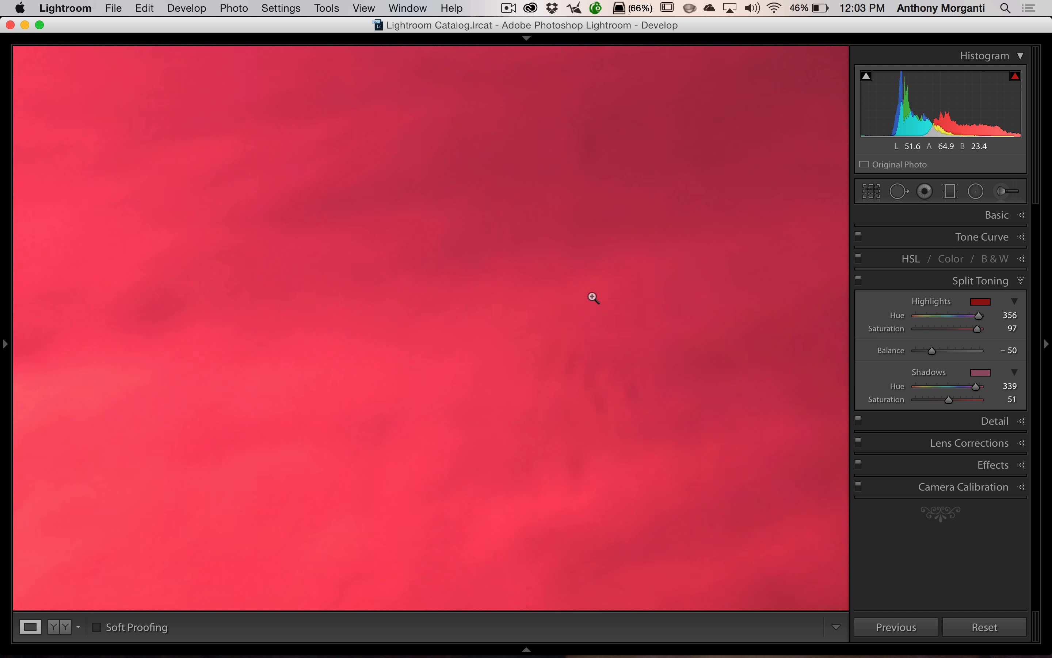
left_click(594, 293)
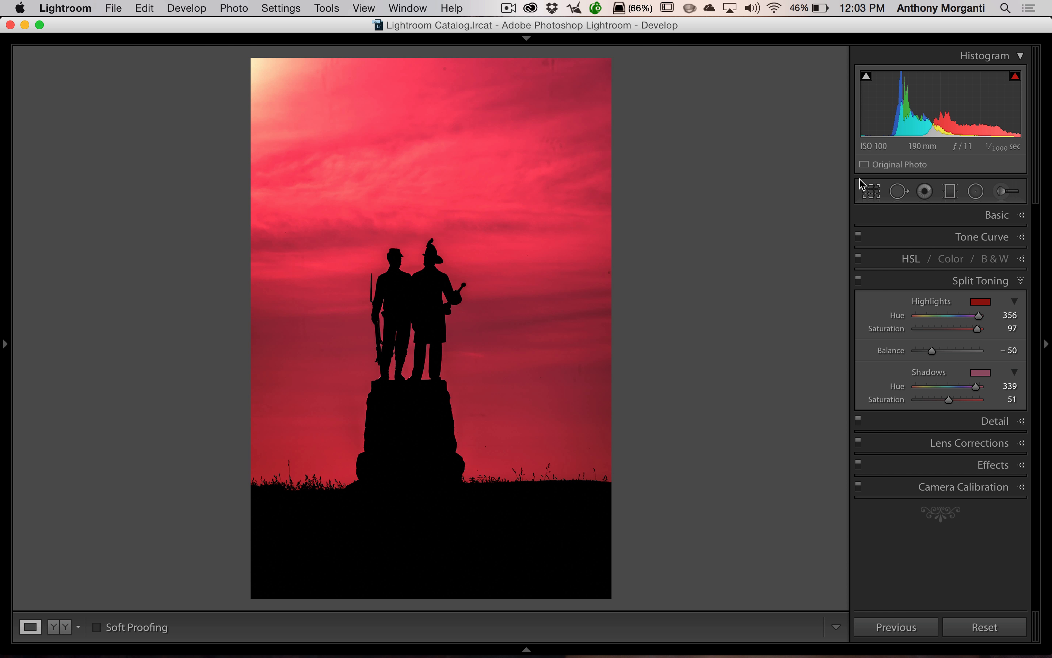
left_click(898, 192)
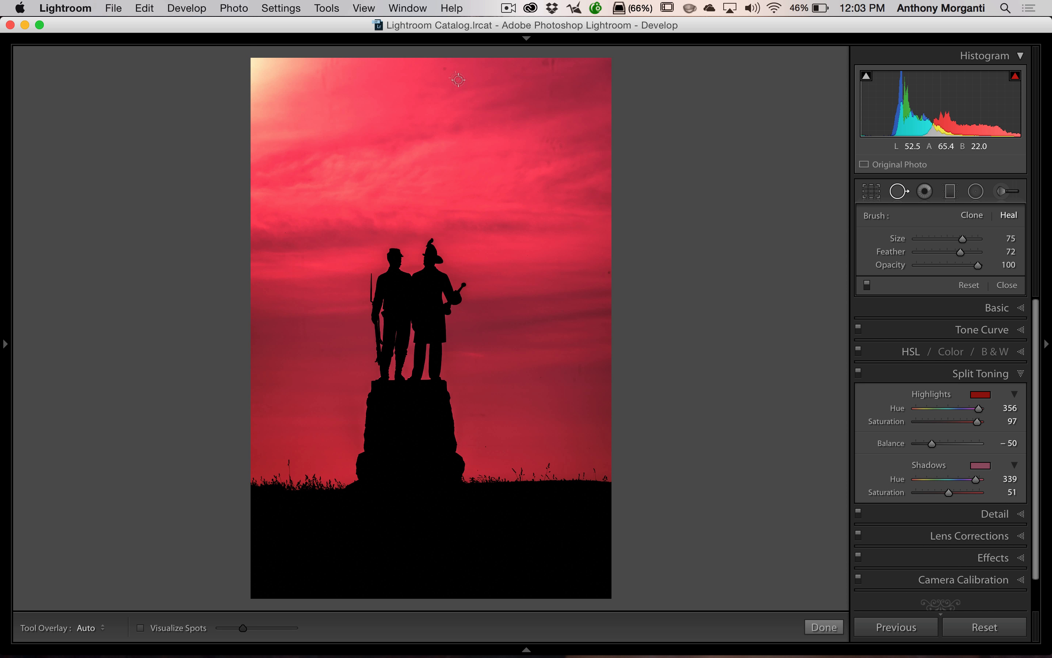
left_click(444, 69)
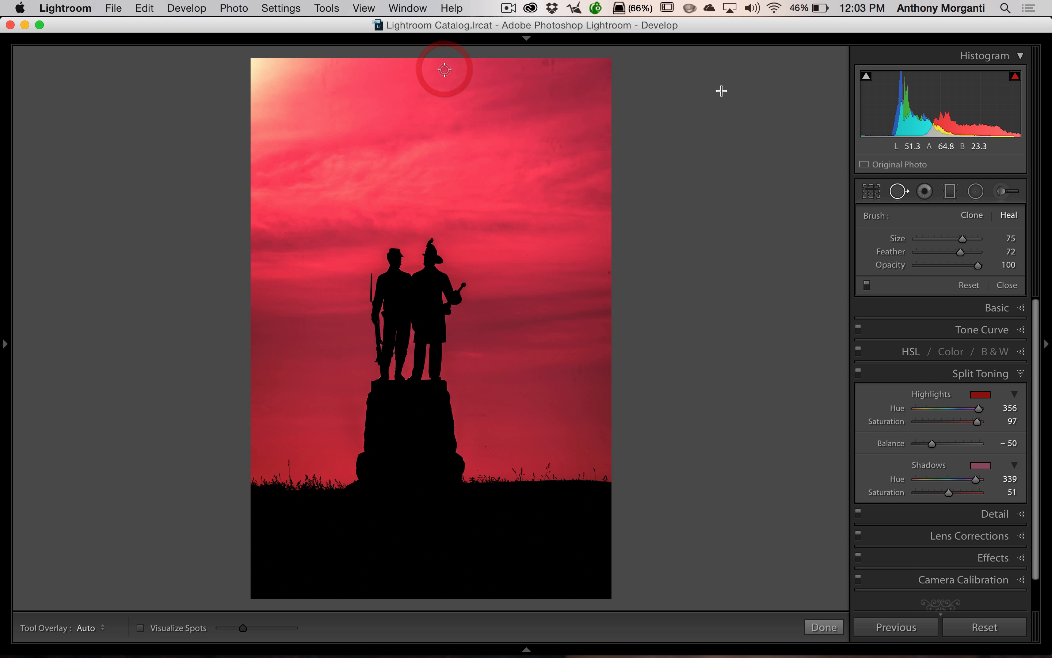
left_click(544, 65)
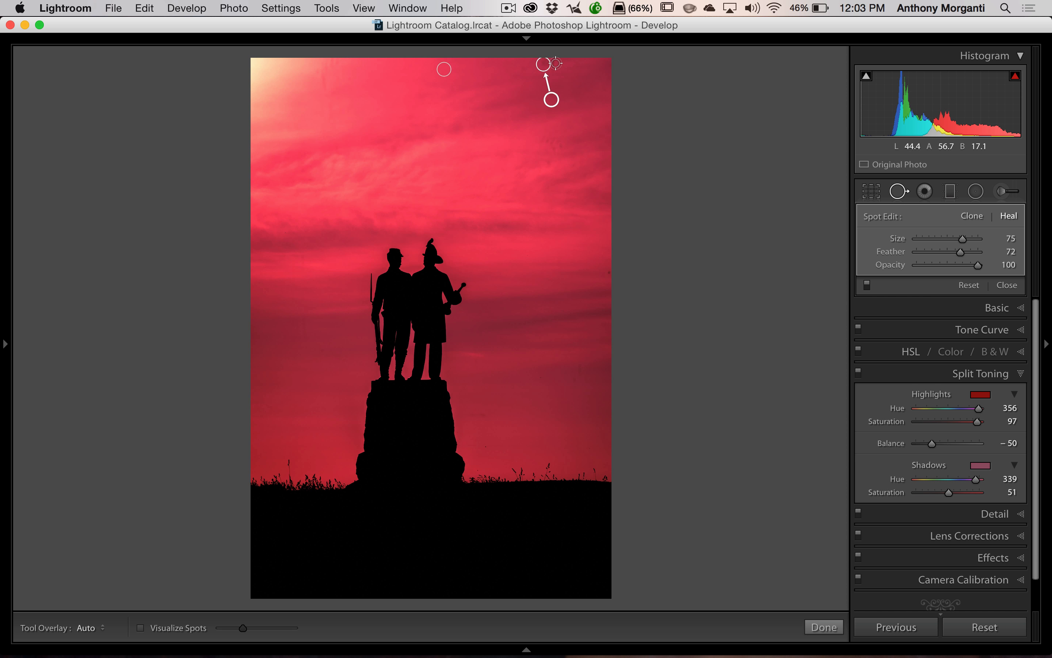
Heal the remaining smudges in the sky's upper-right area with one vertical and one horizontal stroke, and reveal the filmstrip.
mouse_move(555, 63)
left_mouse_down()
mouse_move(546, 153)
mouse_move(558, 143)
left_mouse_up()
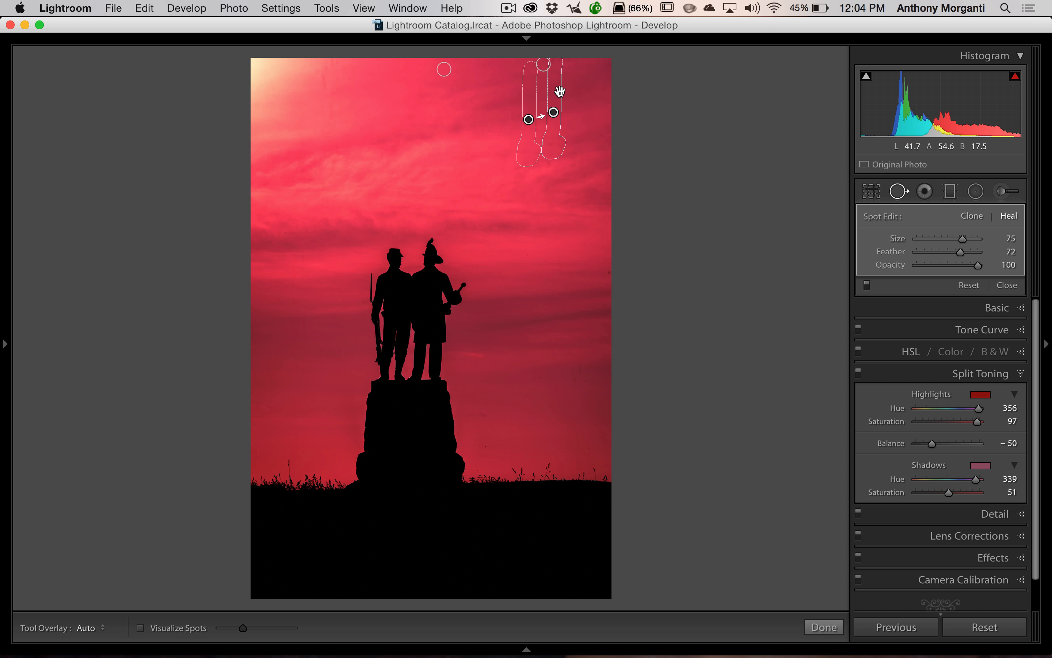
key("h")
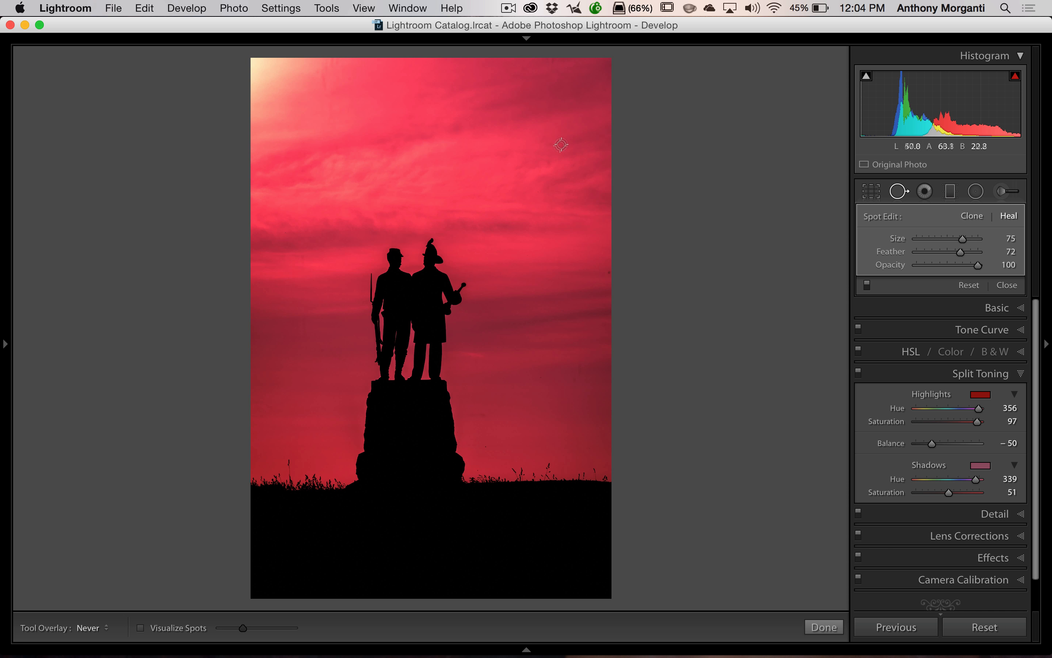
left_click_drag(577, 61, 518, 64)
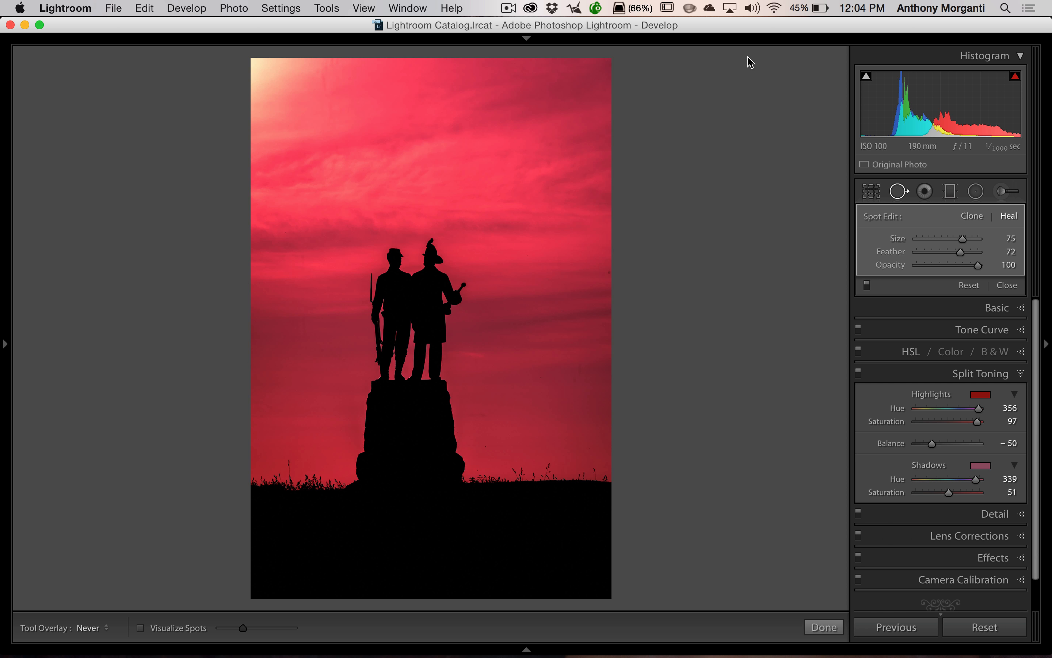
key("h")
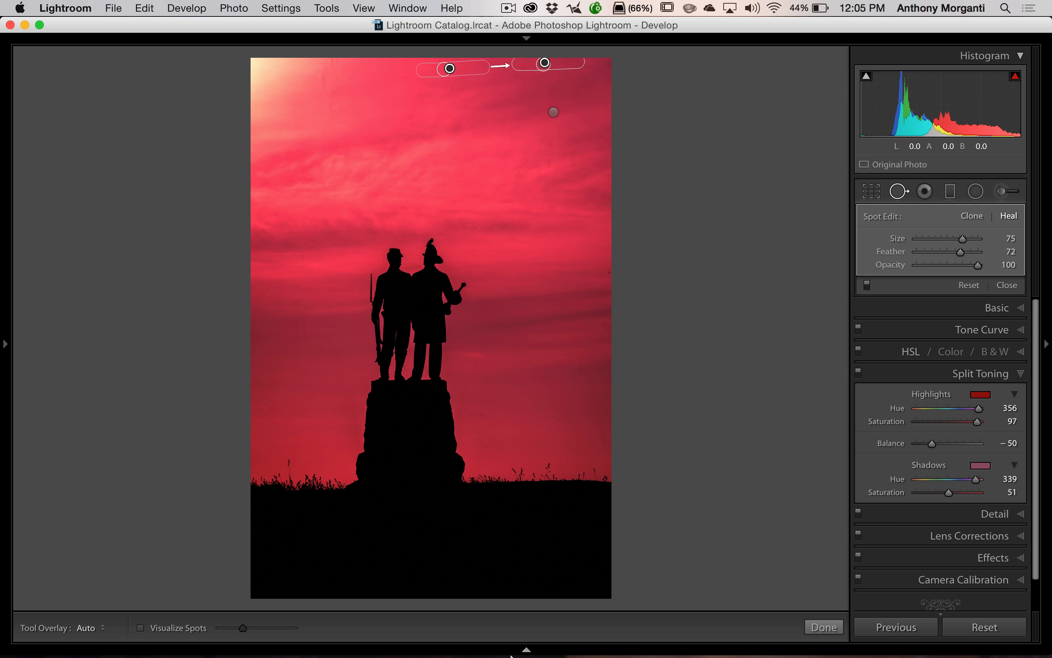
left_click(527, 649)
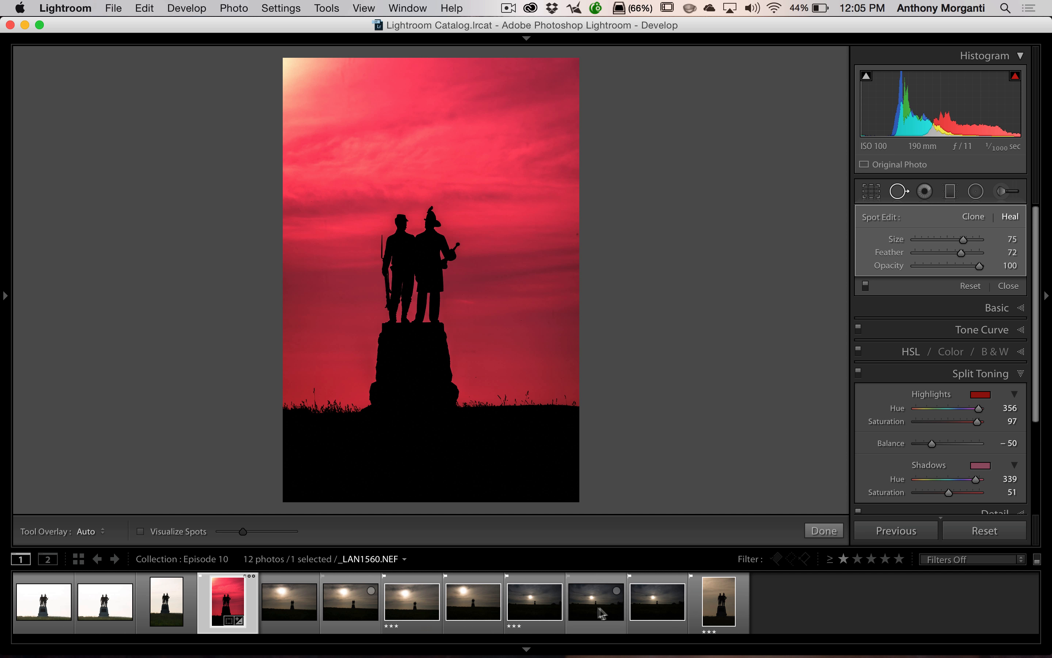